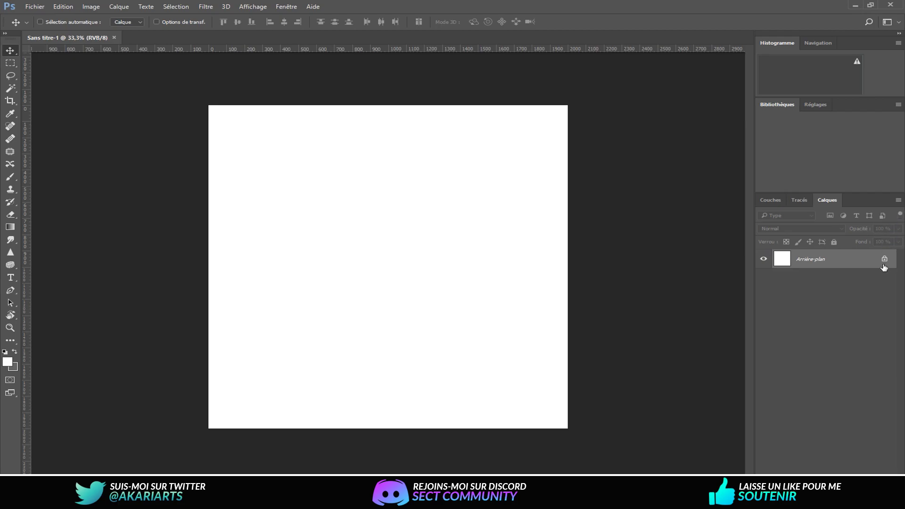
Unlock the background layer and apply a near-black colour overlay to it in normal mode at 100% opacity
double_click(850, 259)
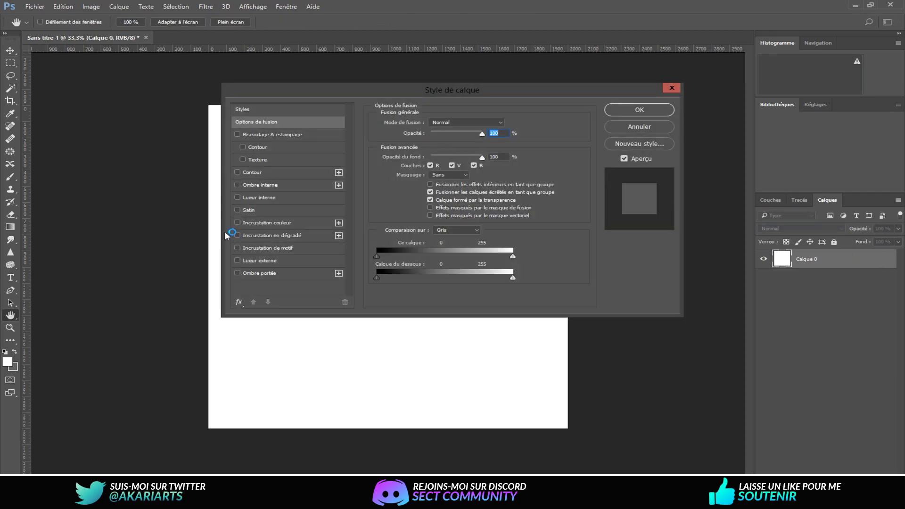
click(262, 235)
click(238, 235)
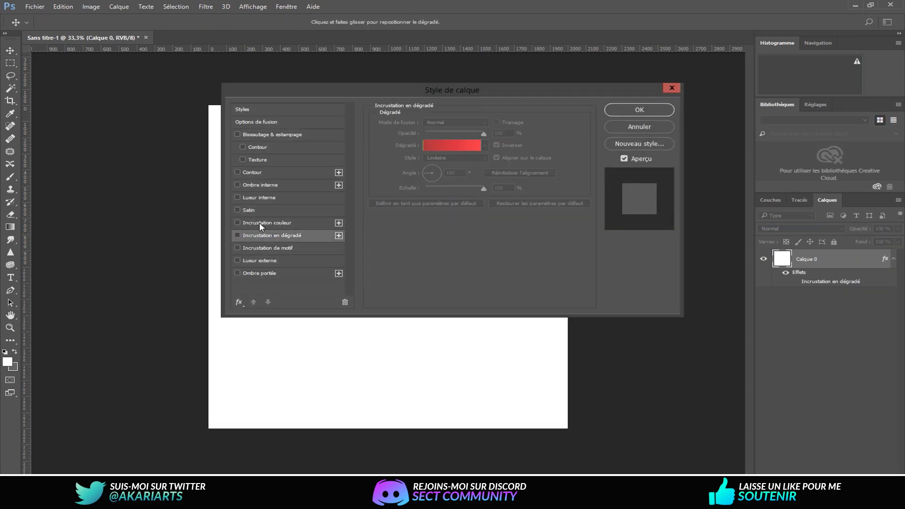
click(259, 222)
click(511, 126)
drag(515, 432, 512, 437)
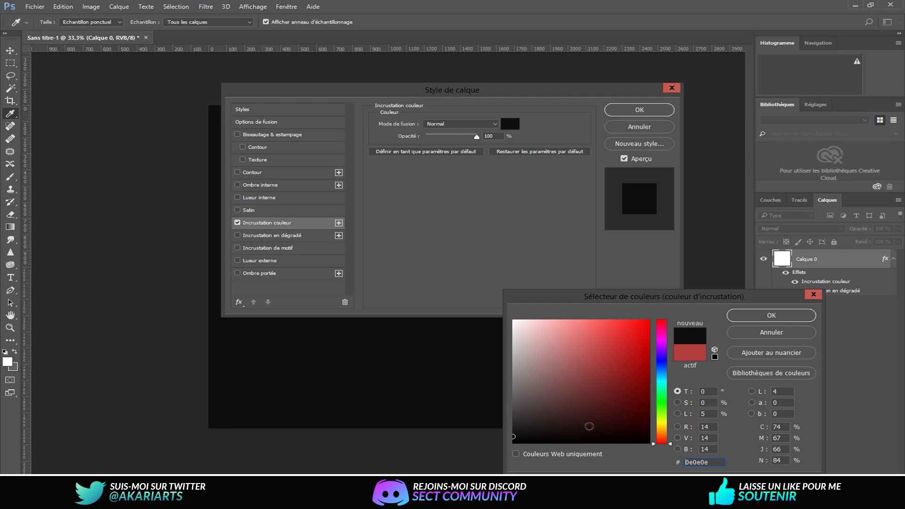
drag(514, 436, 511, 435)
click(758, 319)
click(639, 110)
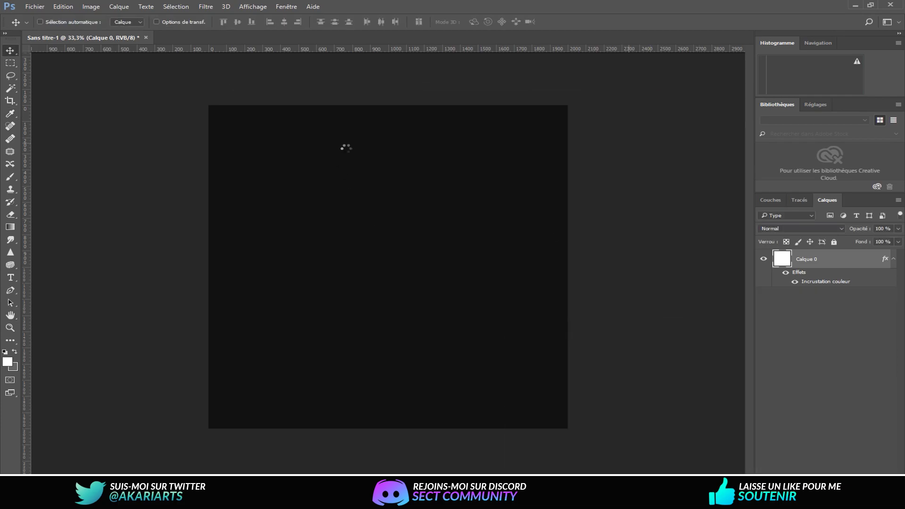
Place a horizontal and a vertical guide crossing at the centre of the canvas
key(ctrl)
drag(410, 46, 444, 267)
drag(19, 263, 387, 267)
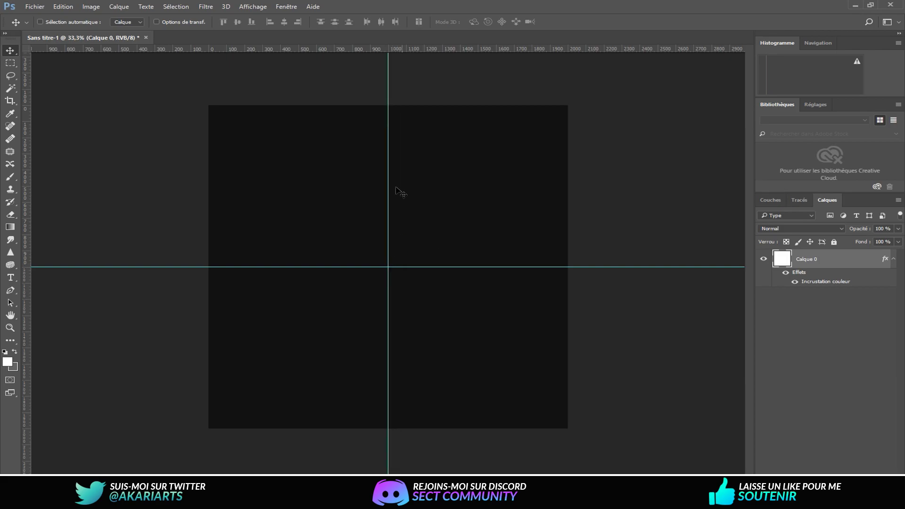
Add the text "AKARI" on a new text layer just below the horizontal guide
click(13, 280)
click(311, 293)
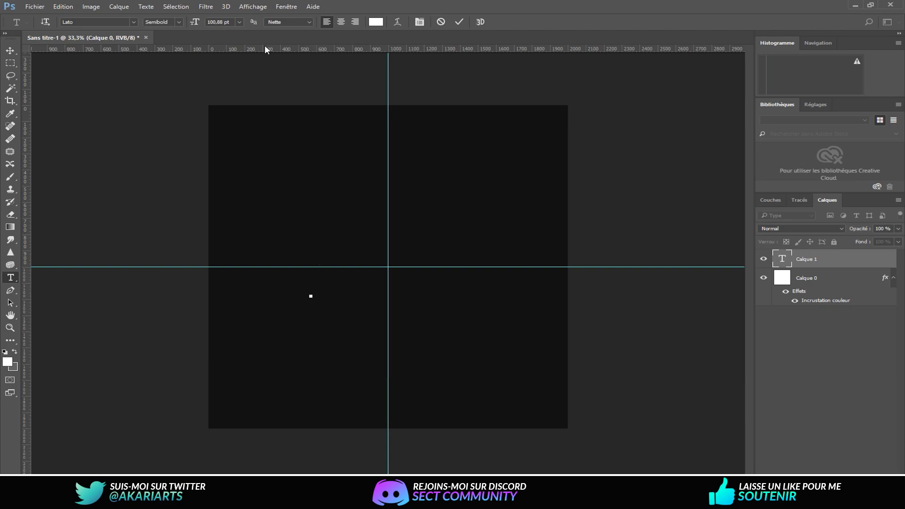
text(AKARI)
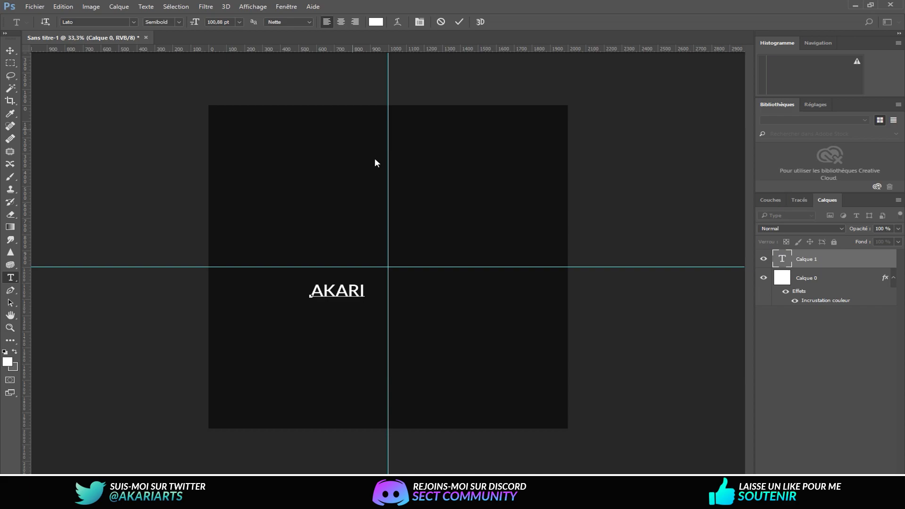
Format the AKARI text in the Pirate Keg font at 300,88 pt and commit the text
drag(368, 291, 246, 291)
drag(203, 24, 248, 24)
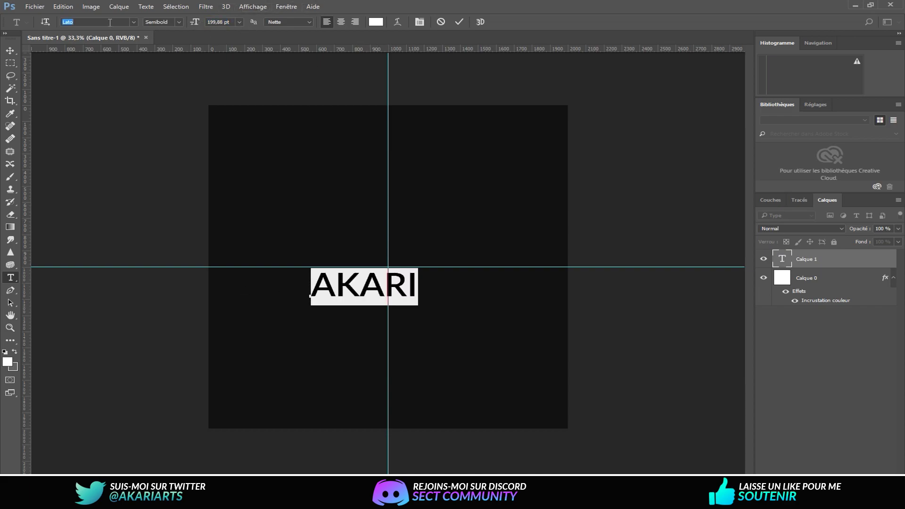
text(pirat)
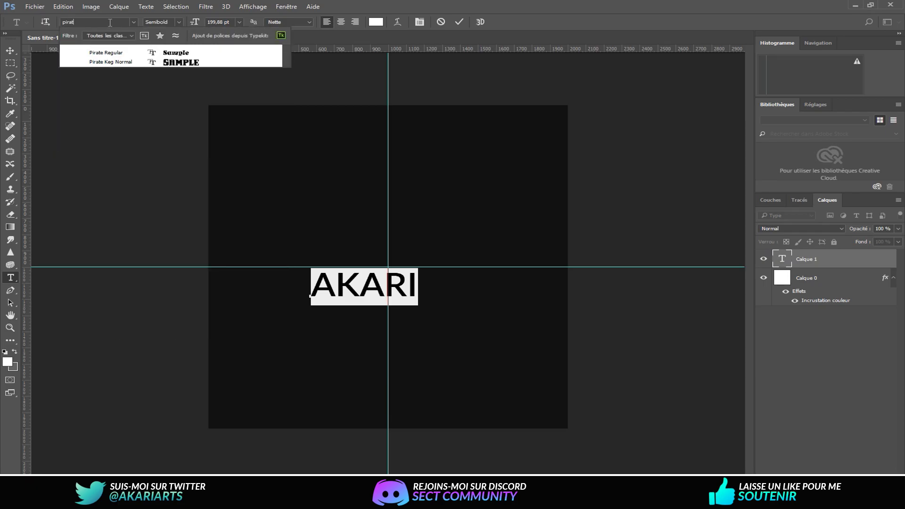
click(156, 62)
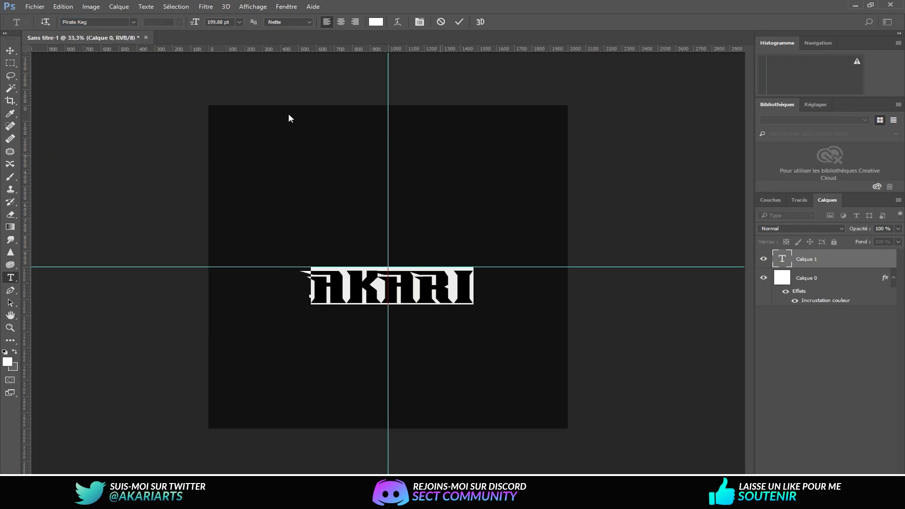
drag(198, 25, 234, 31)
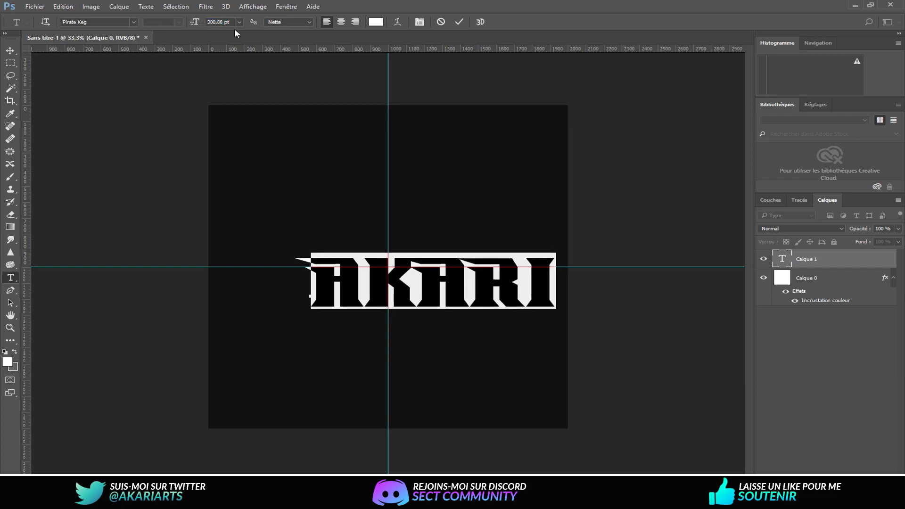
click(460, 21)
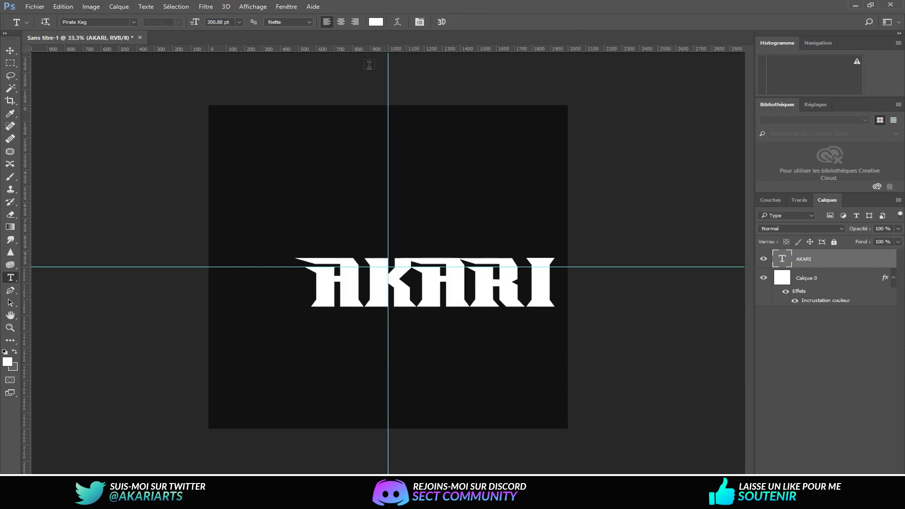
Move the AKARI text to the middle of the canvas, over the crossing of the guides
click(10, 50)
drag(463, 307, 425, 280)
scroll(410, 264, up, 3)
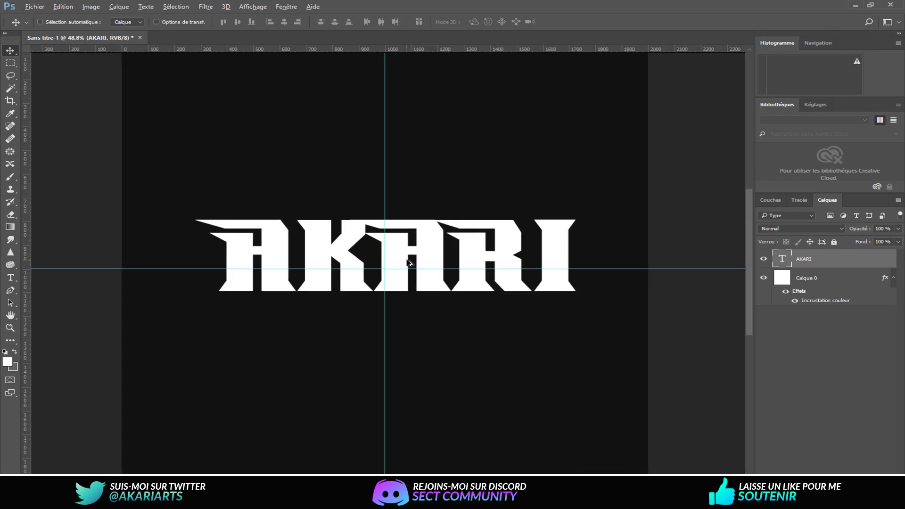
scroll(409, 262, up, 2)
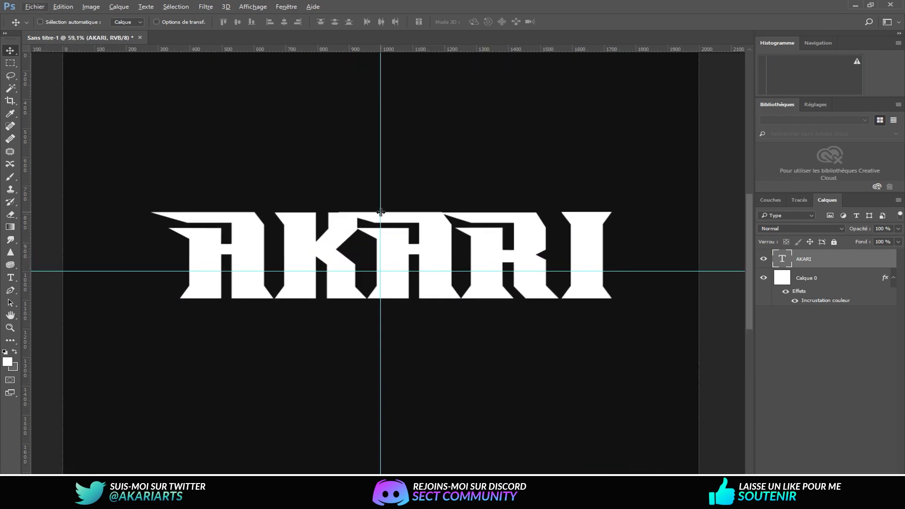
Switch the workspace from Photographie to Graphique et web
click(897, 22)
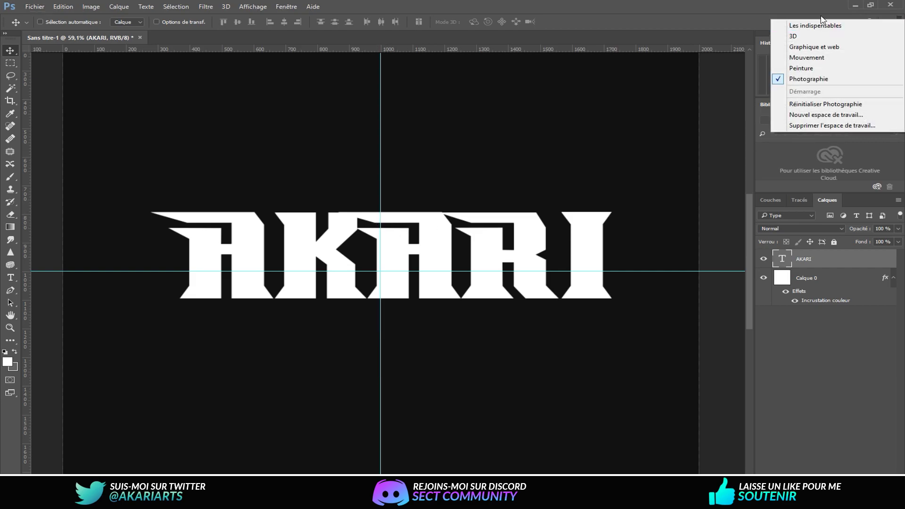
click(897, 22)
click(898, 22)
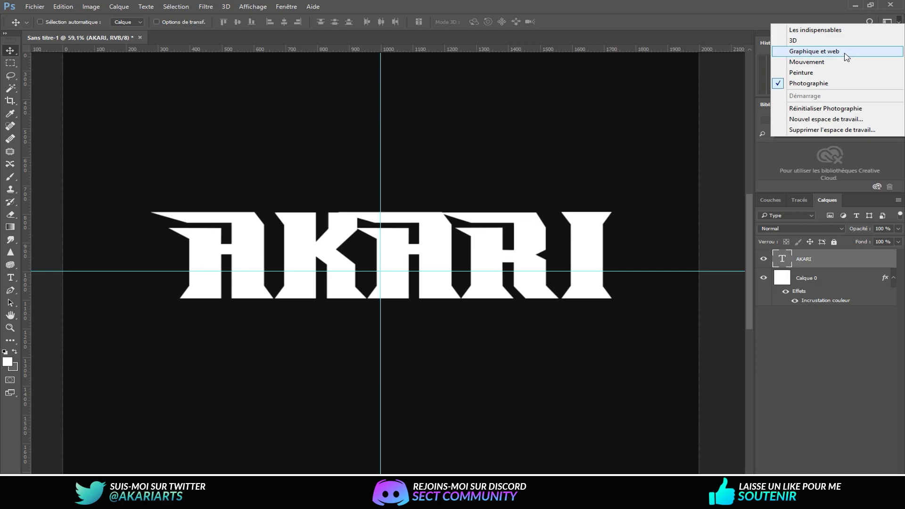
click(846, 52)
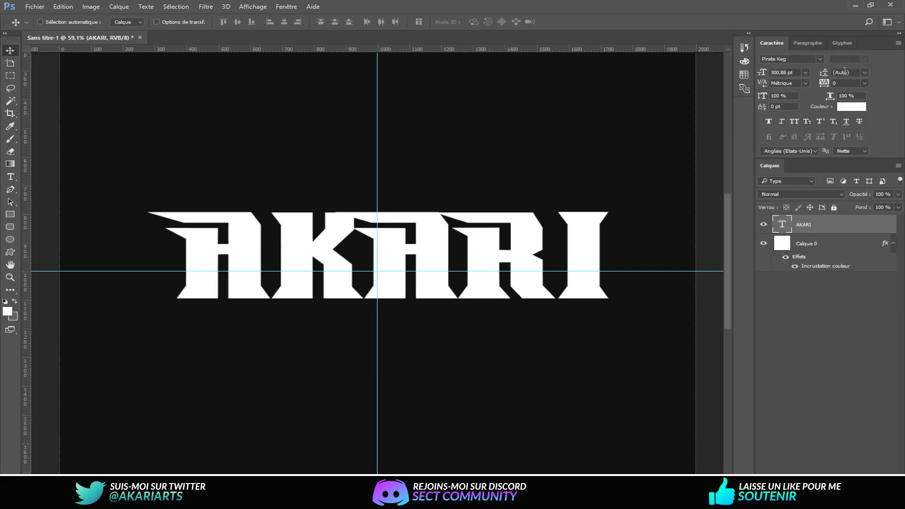
Reset the Graphique et web workspace and close its Propriétés and Bibliothèques panel group
click(899, 24)
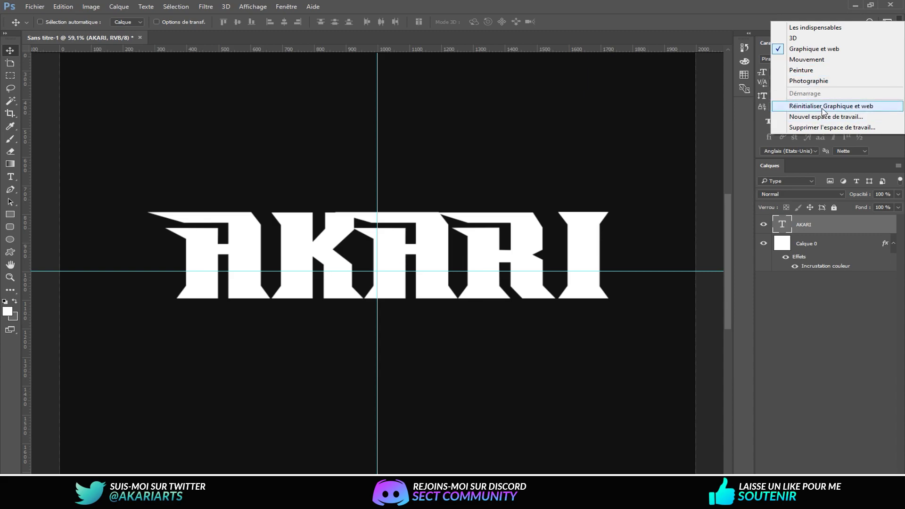
click(822, 109)
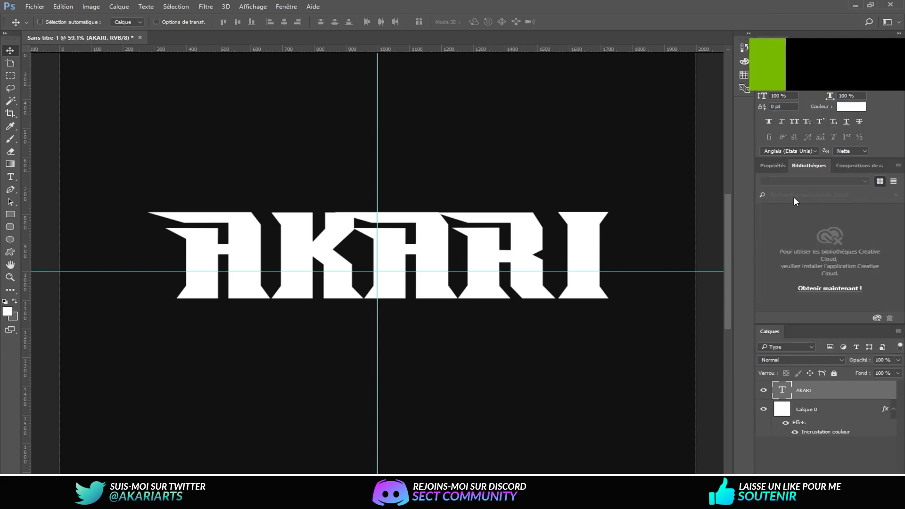
click(898, 166)
click(742, 246)
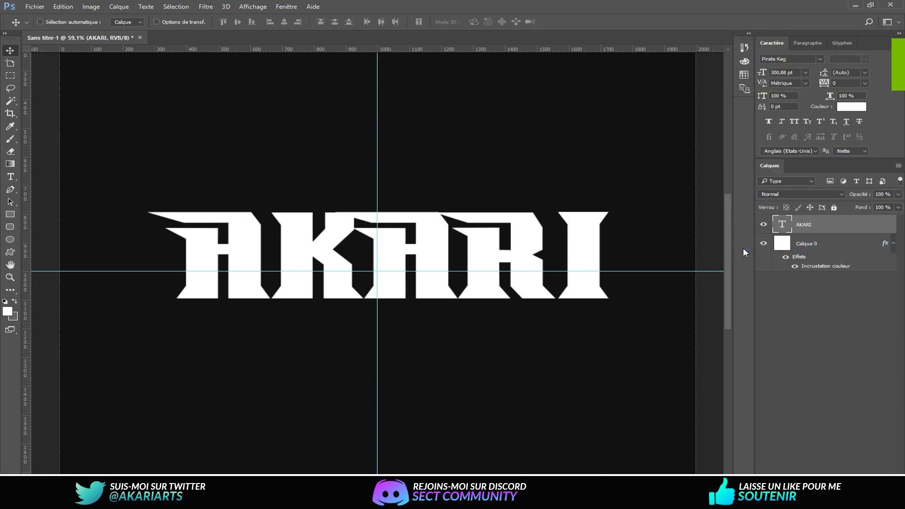
key(alt+z)
key(alt+z)
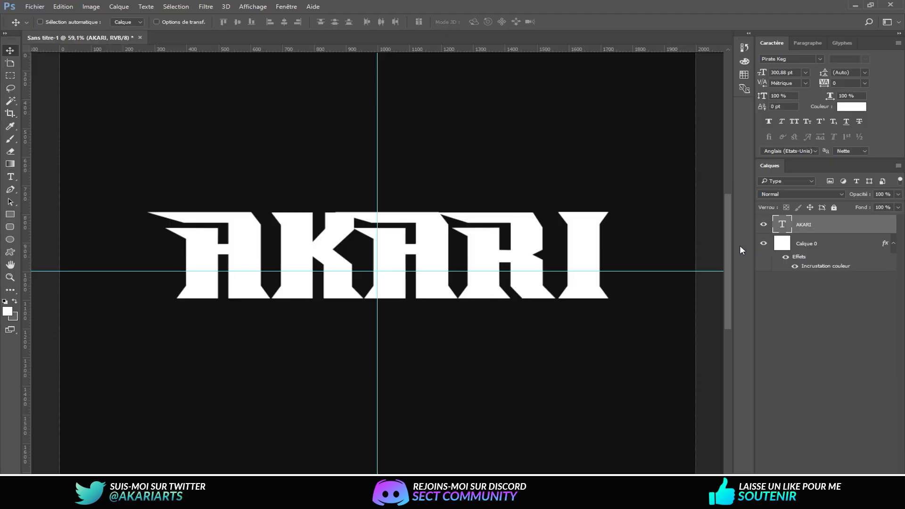
click(813, 44)
click(776, 41)
click(807, 44)
click(777, 44)
click(10, 178)
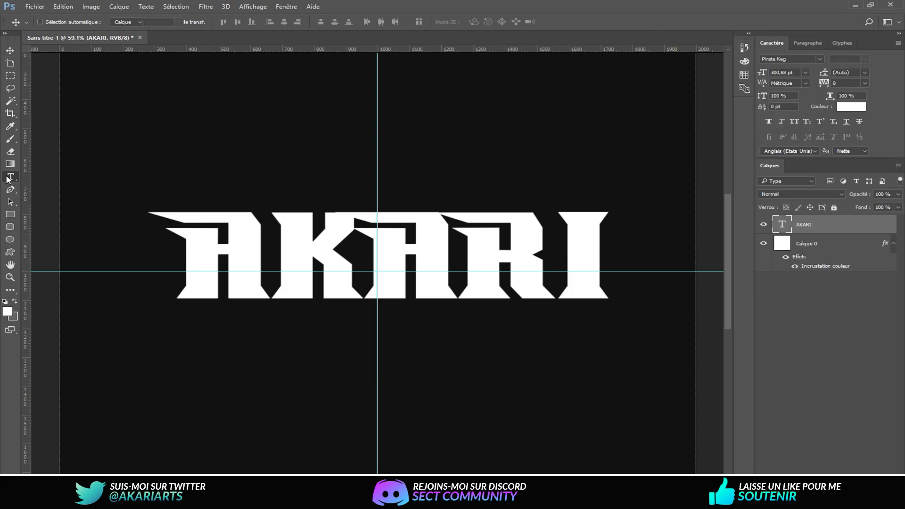
drag(595, 251, 176, 279)
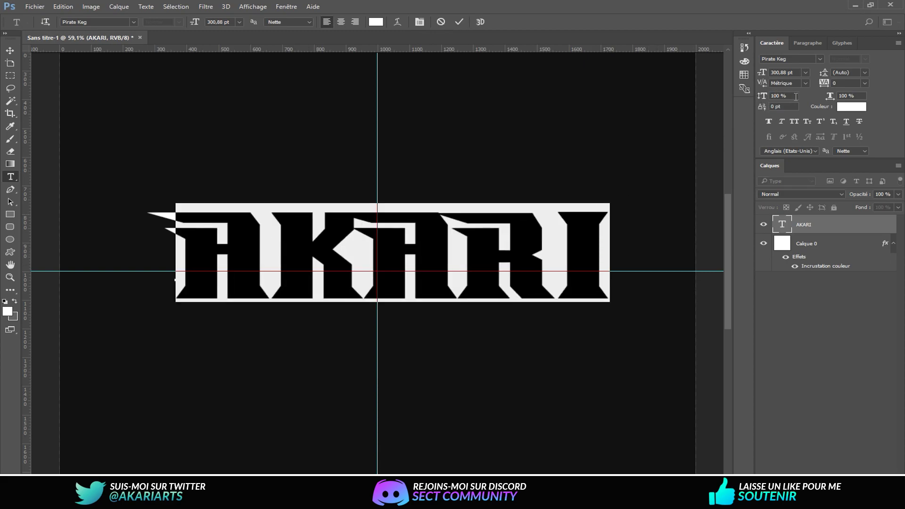
drag(827, 97, 848, 105)
click(441, 22)
Set the tracking of the whole AKARI text to -20
drag(599, 265, 148, 264)
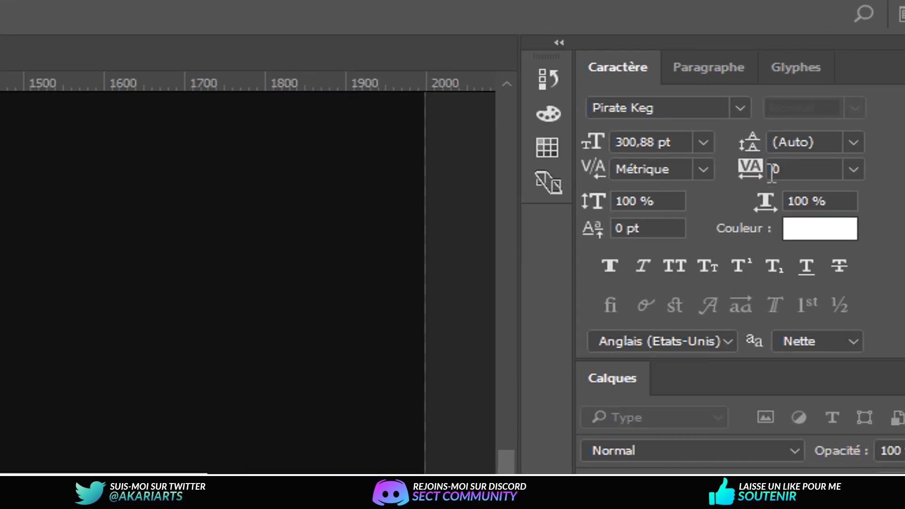
drag(747, 168, 798, 173)
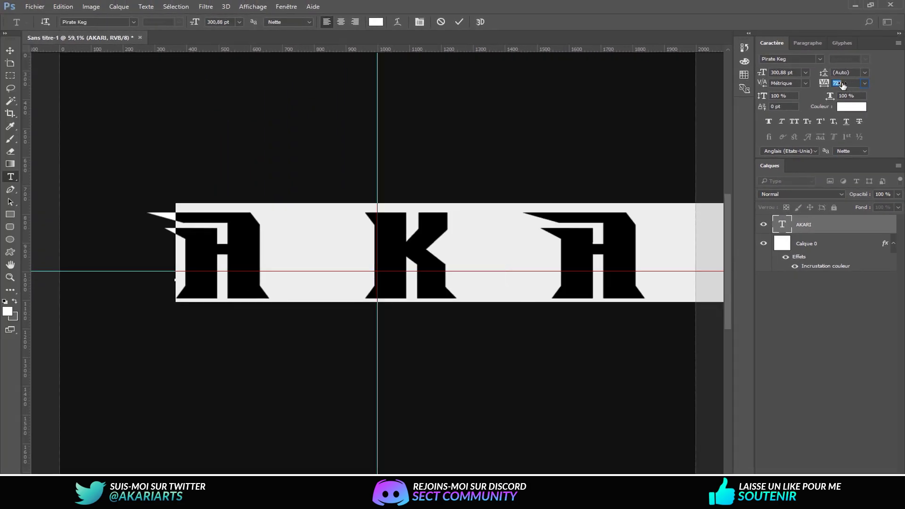
drag(843, 85, 823, 83)
Slightly widen the kerning between the K and the second A of AKARI
click(362, 235)
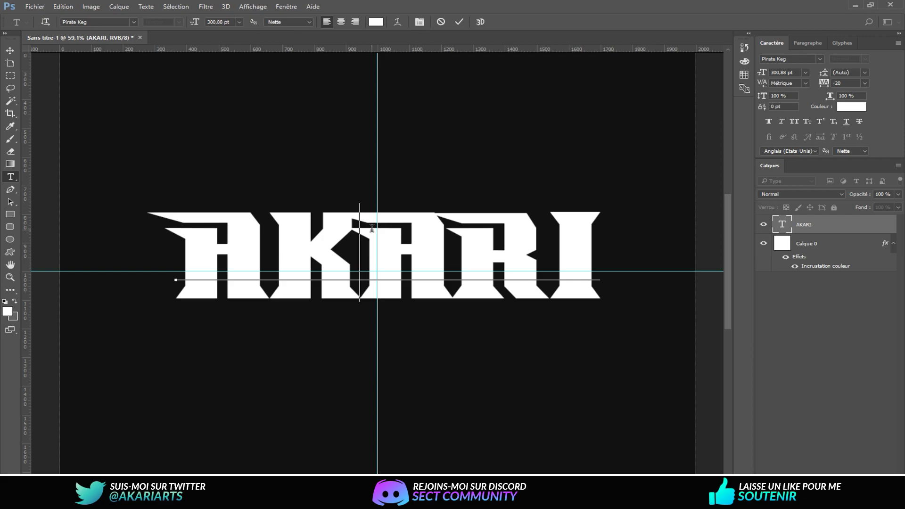
key(alt+Right)
key(alt+Right)
key(alt+Right)
key(alt+Right)
key(alt+Right)
key(alt+Right)
key(alt+Right)
key(alt+Right)
key(alt+Right)
key(alt+Right)
key(alt+Right)
key(alt+Right)
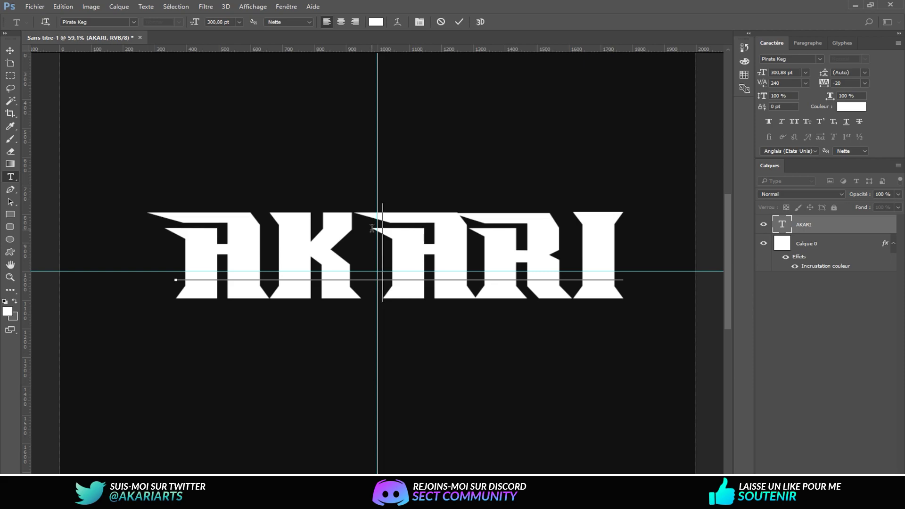
key(alt+Left)
key(alt+Left)
key(alt+Left)
key(alt+Left)
key(alt+Left)
key(alt+Left)
key(alt+Left)
key(alt+Left)
key(alt+Left)
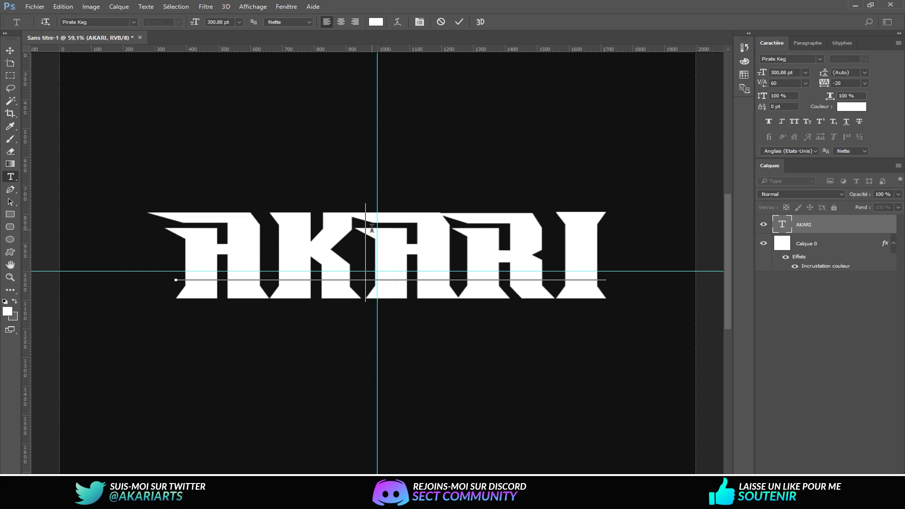
key(alt+Right)
key(alt+Right)
Set the kerning between the second A and the R to 0 and commit the text edit
click(452, 232)
key(alt+Right)
key(alt+Right)
key(alt+Right)
key(alt+Right)
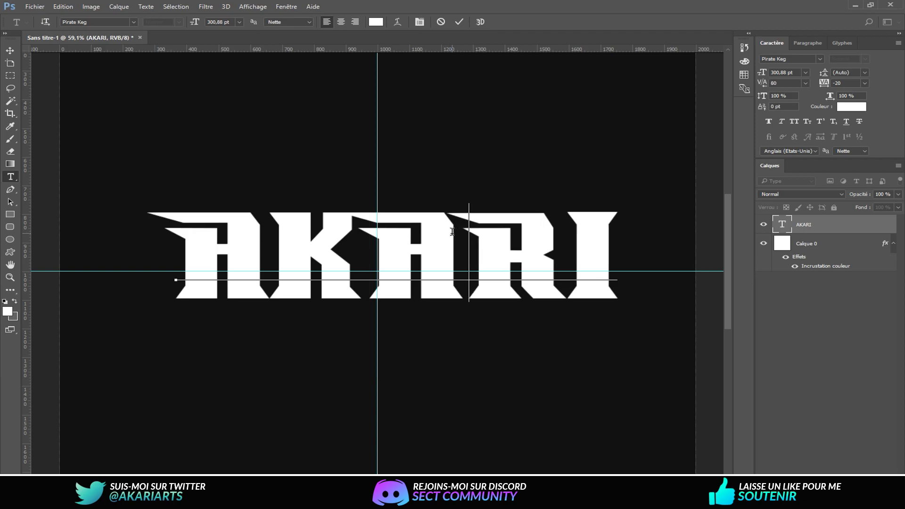
key(alt+Left)
key(alt+Left)
key(alt+Left)
key(alt+Left)
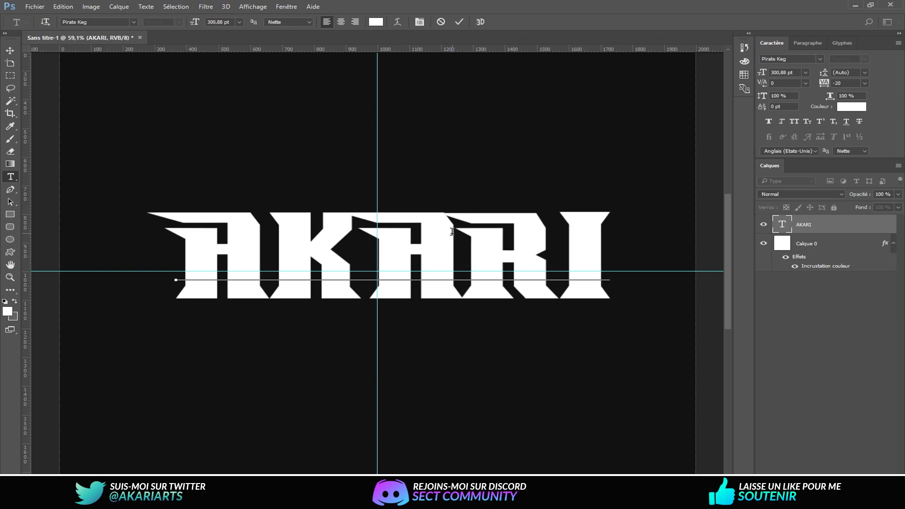
click(570, 258)
click(458, 22)
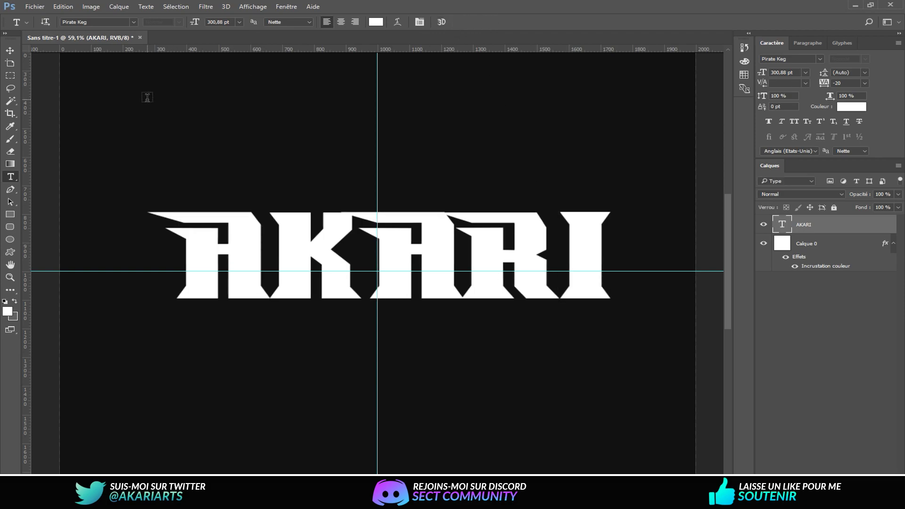
Move the AKARI text slightly down with Free Transform to centre it on the guides
click(14, 54)
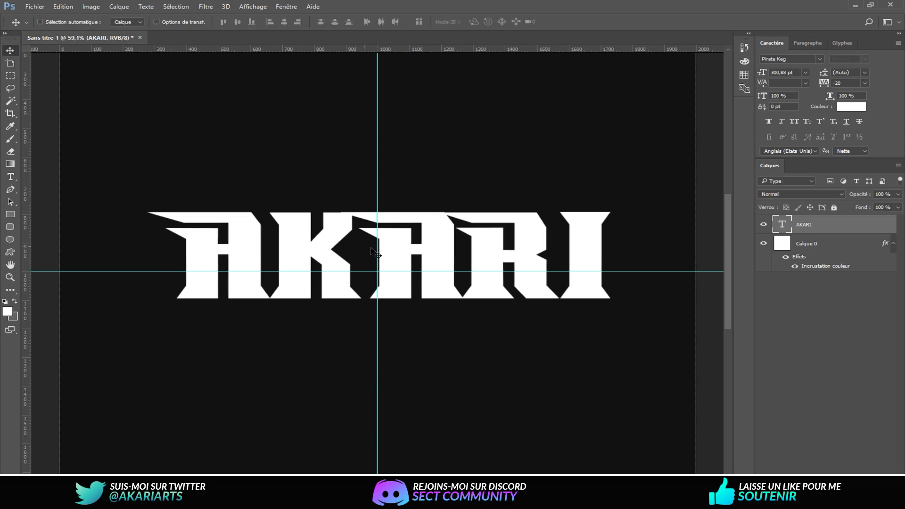
key(ctrl+t)
drag(413, 244, 408, 256)
click(489, 21)
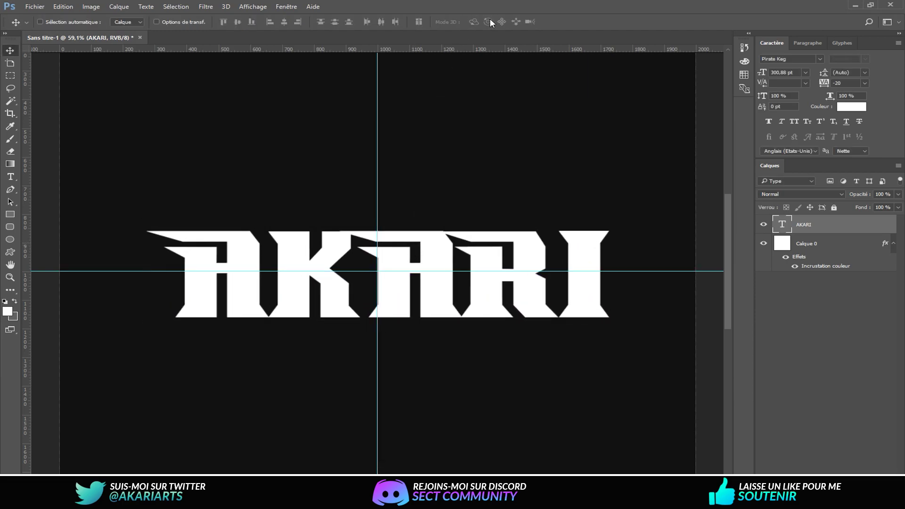
Warp the AKARI text with the Bulge (Renflement) style, horizontal, with a bend of -4%
scroll(472, 193, down, 2)
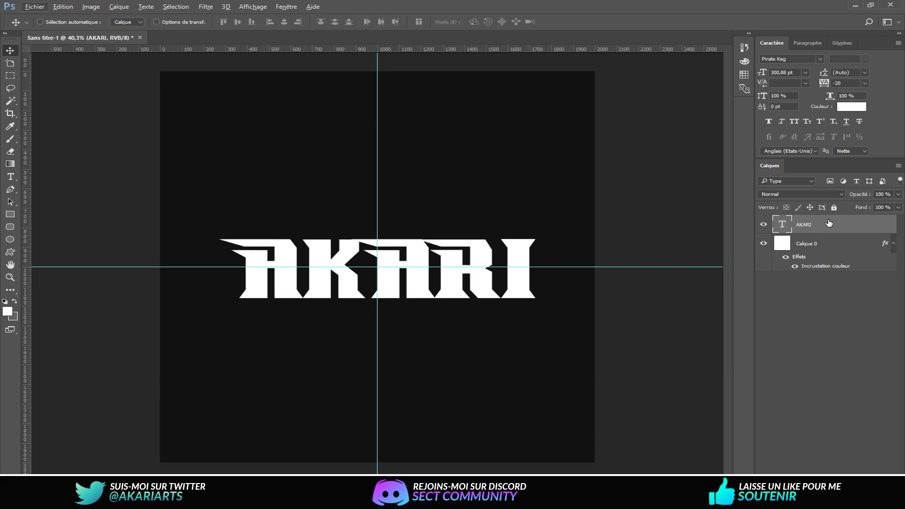
right_click(839, 222)
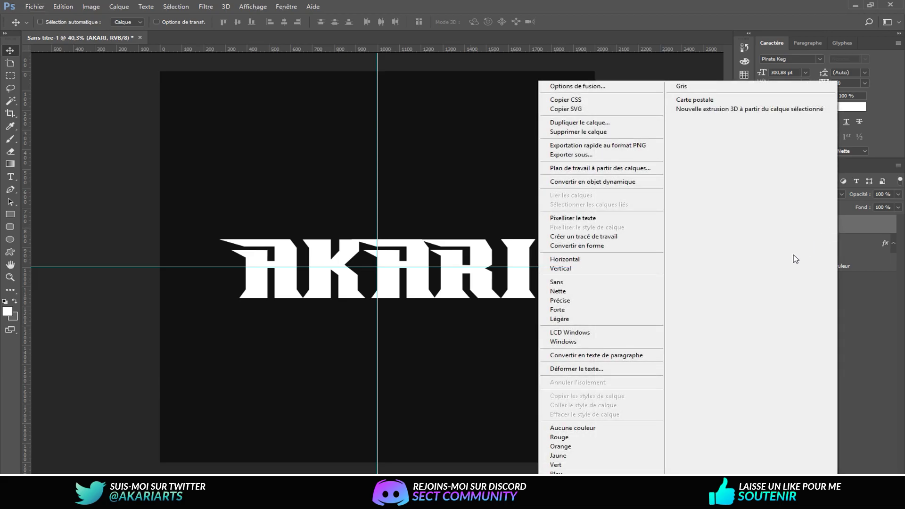
click(588, 369)
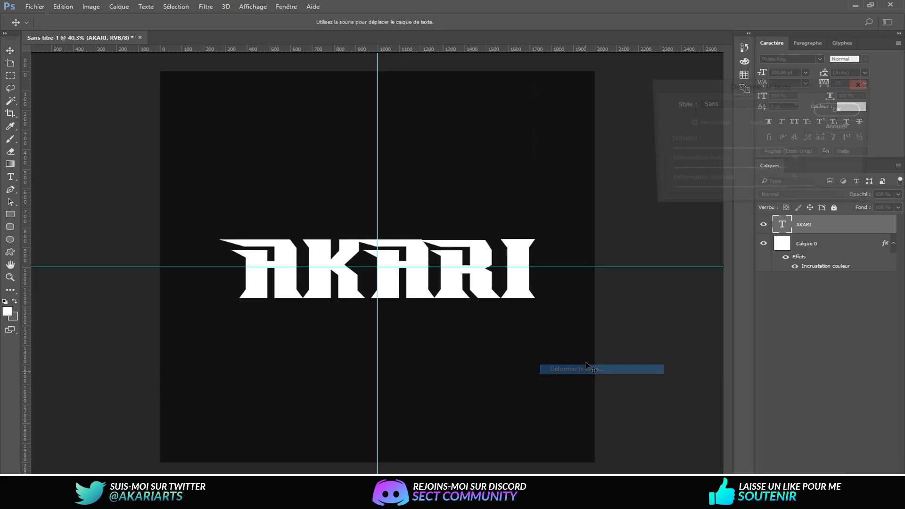
click(738, 104)
click(735, 178)
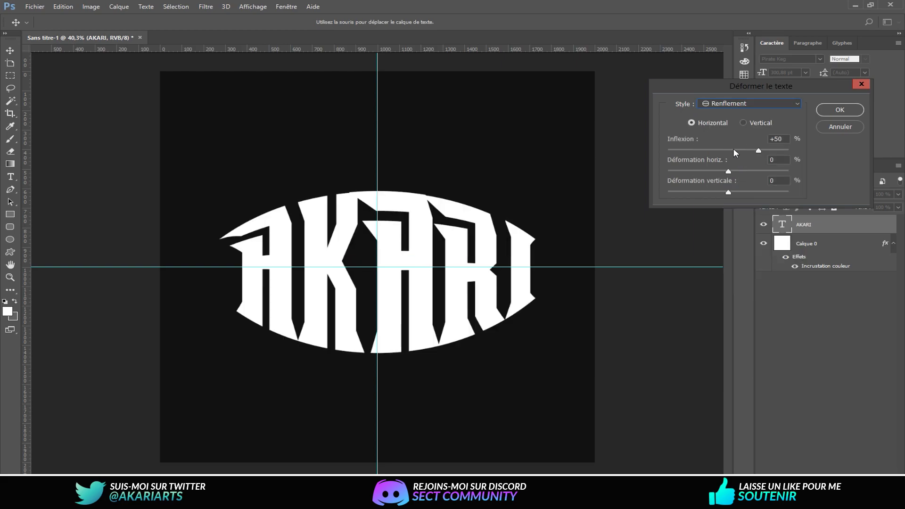
drag(732, 151, 728, 153)
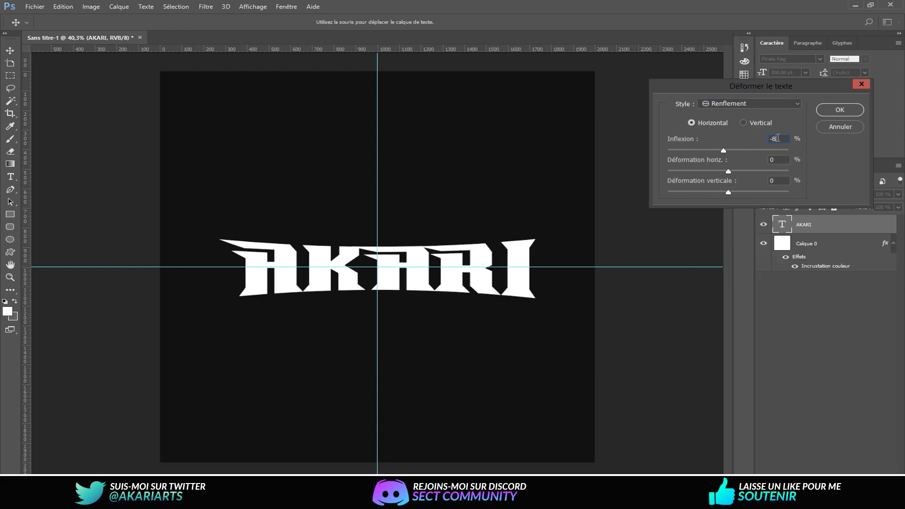
text(4)
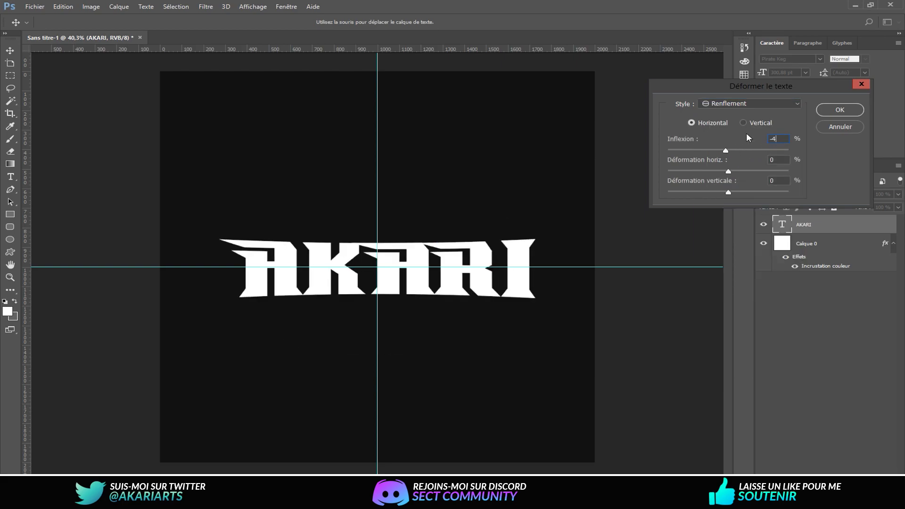
click(830, 114)
Hide the guides and add a new empty layer beneath the AKARI text layer
scroll(381, 254, up, 2)
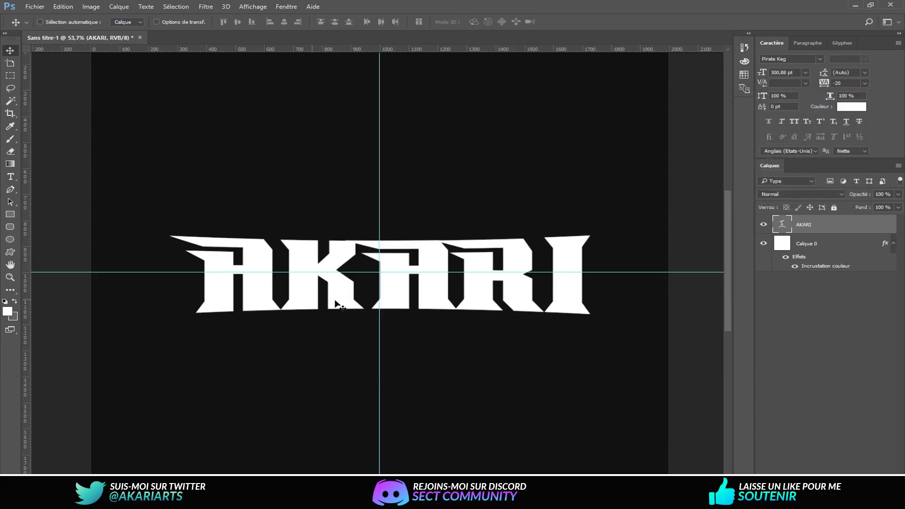
key(ctrl+h)
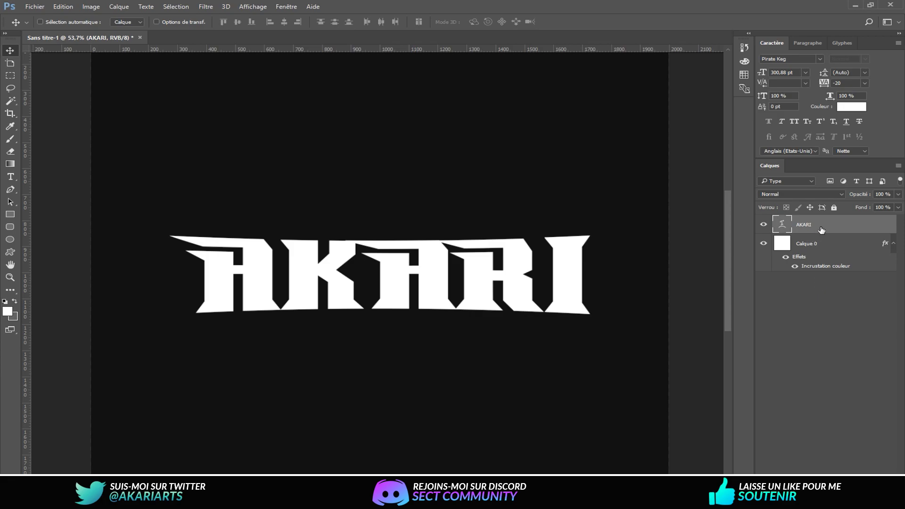
key(ctrl+shift+alt+n)
drag(824, 229, 830, 254)
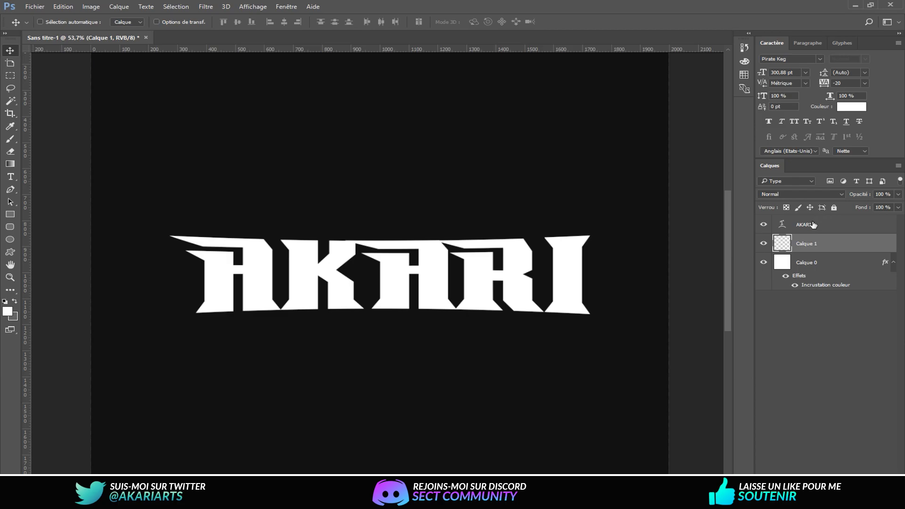
Load the AKARI text's outline as a selection and expand it by 40 pixels
click(790, 232)
key(ctrl)
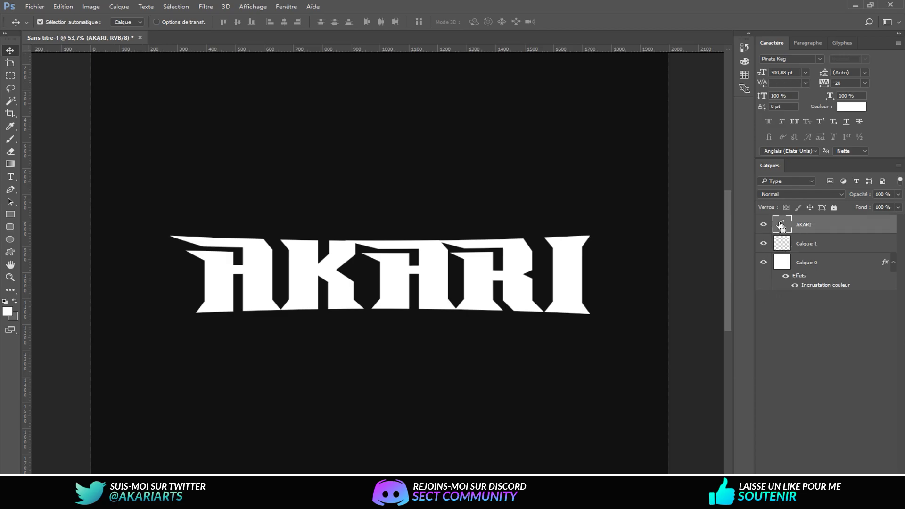
ctrl+click(780, 225)
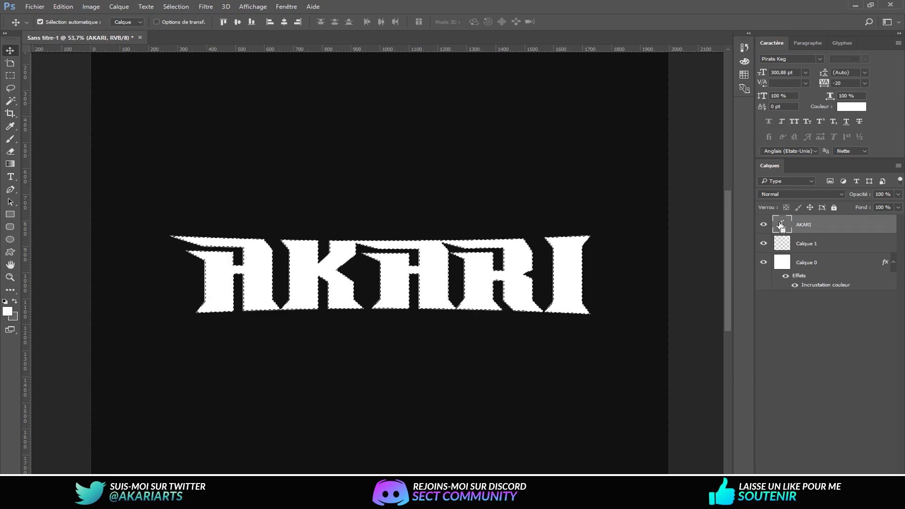
click(176, 7)
mouse_move(233, 133)
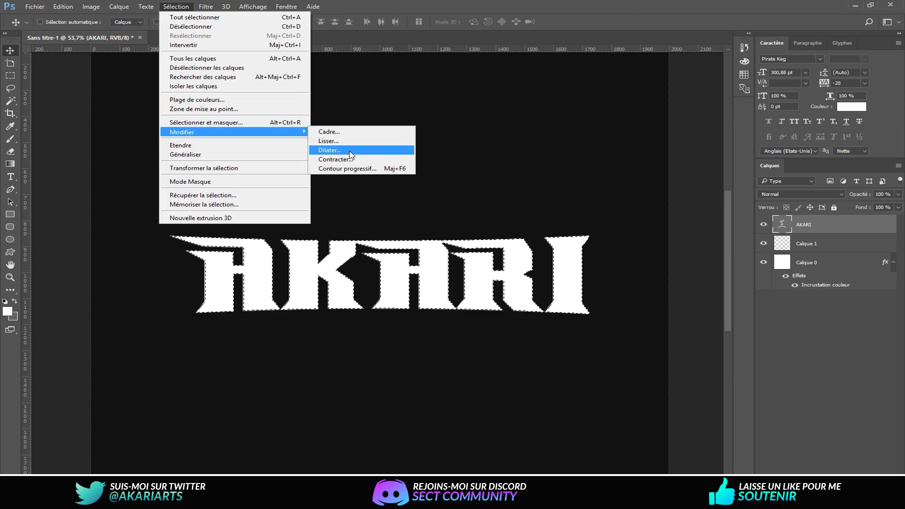
click(330, 151)
text(40)
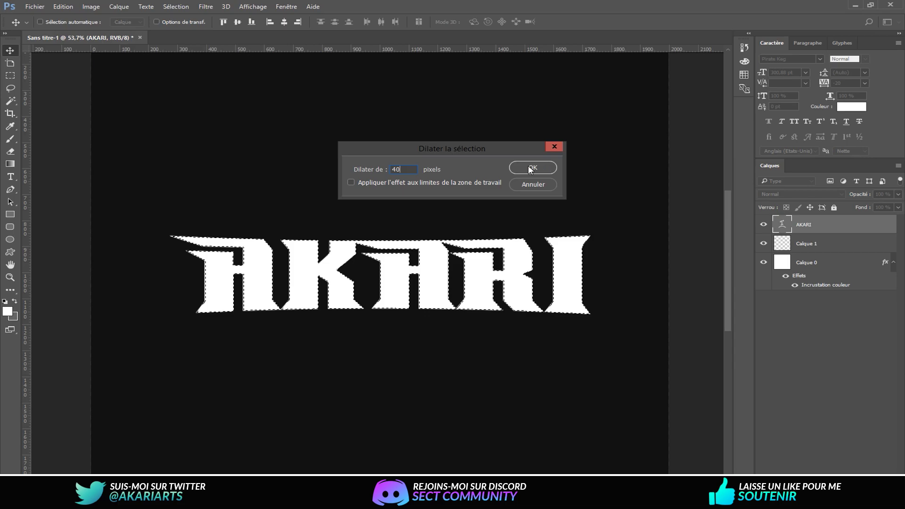
click(532, 168)
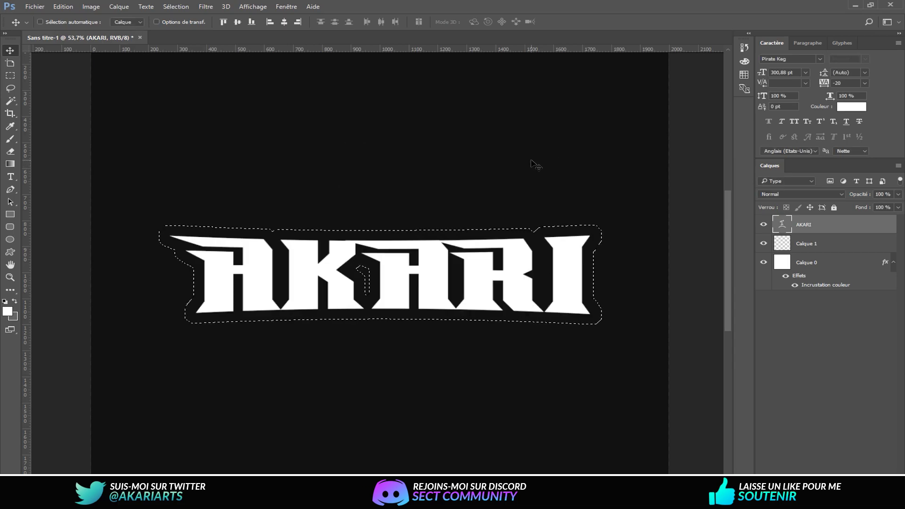
Fill the expanded selection on Calque 1 with black (000000) using the Paint Bucket
click(12, 296)
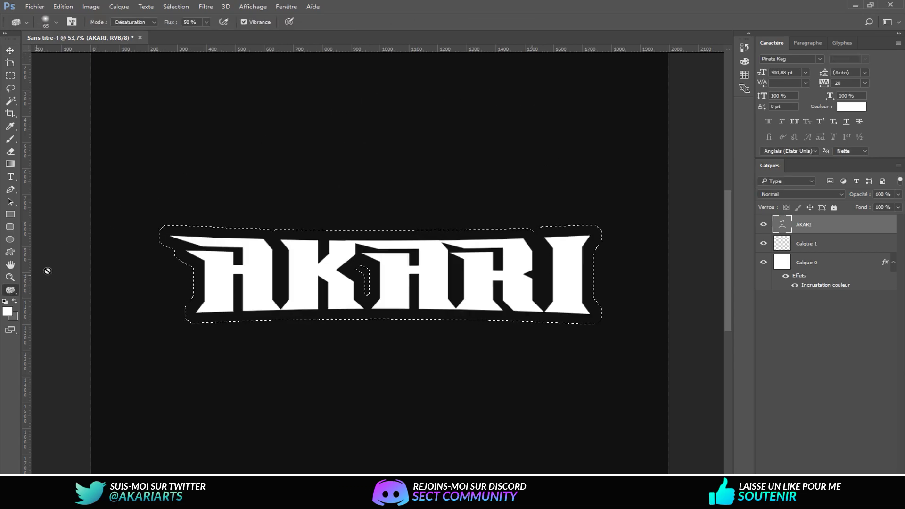
right_click(16, 287)
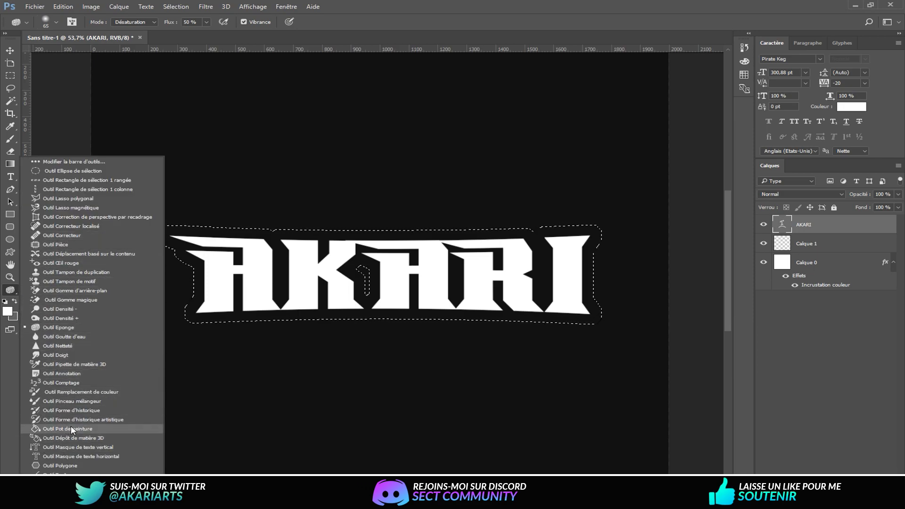
click(9, 126)
click(8, 311)
drag(593, 298, 595, 297)
click(454, 456)
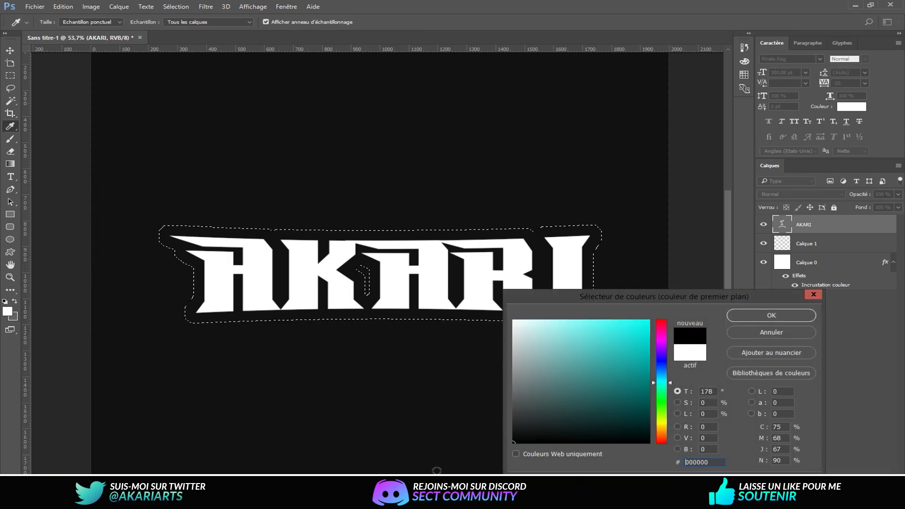
click(756, 317)
key(g)
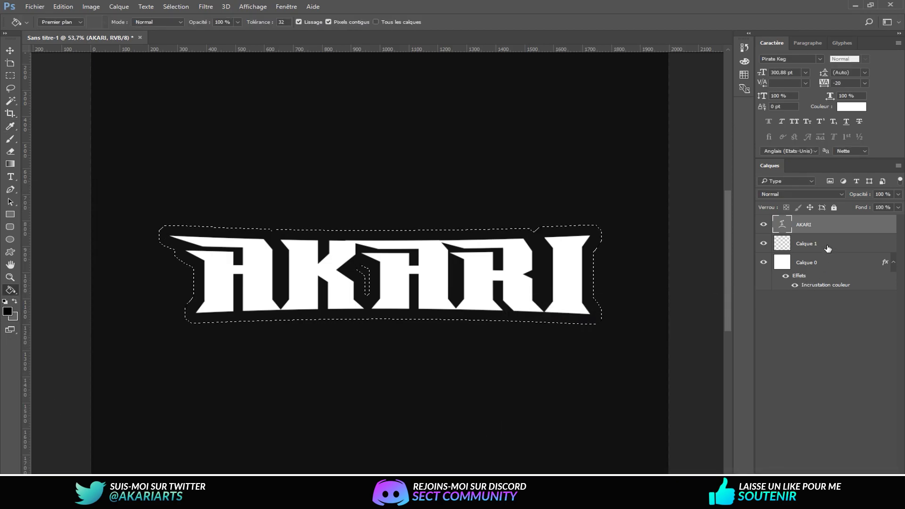
click(838, 252)
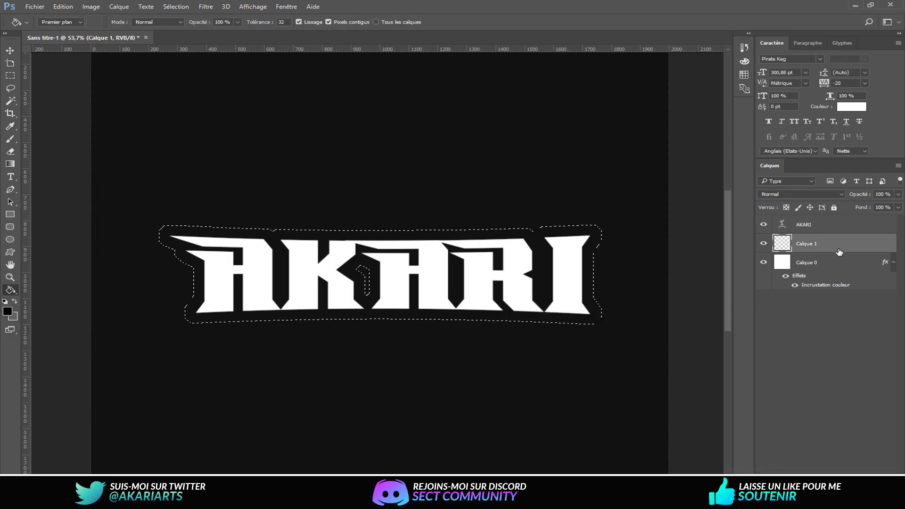
click(544, 269)
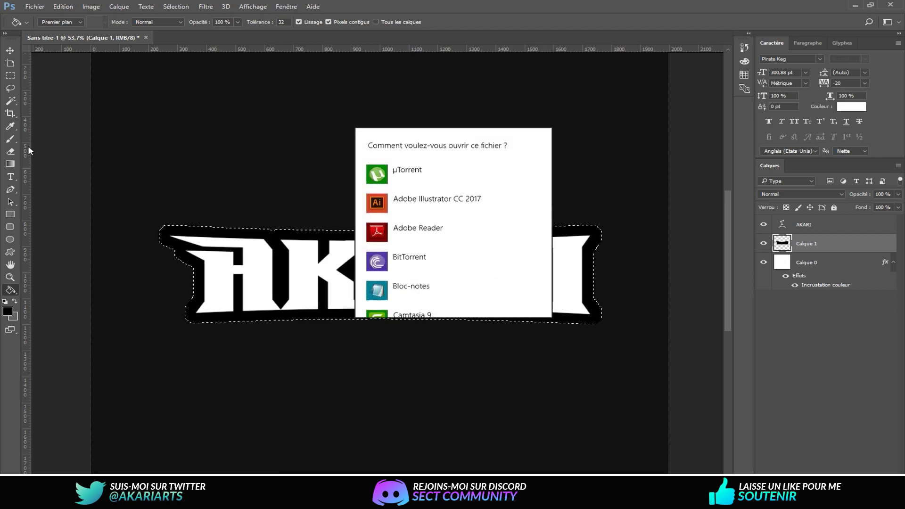
Deselect and paint the unfilled gap between the K and the second A black on Calque 1 with the Brush
click(11, 164)
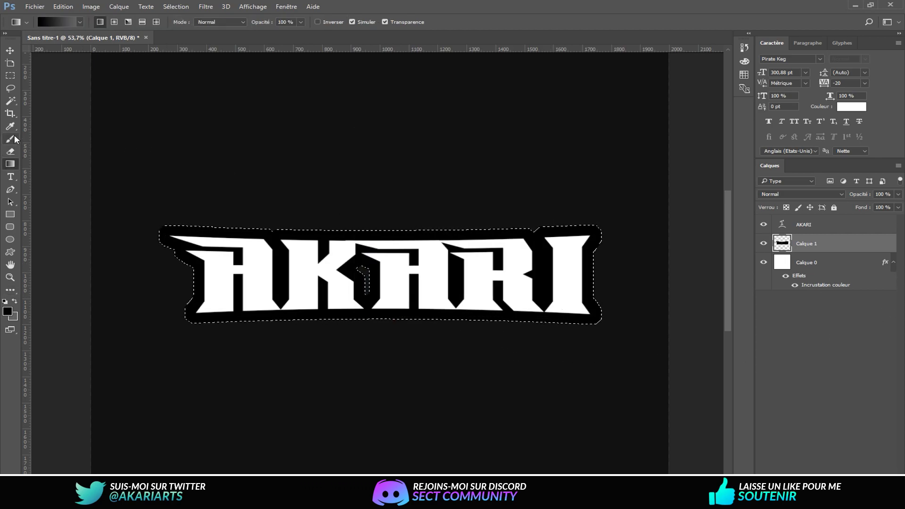
click(10, 76)
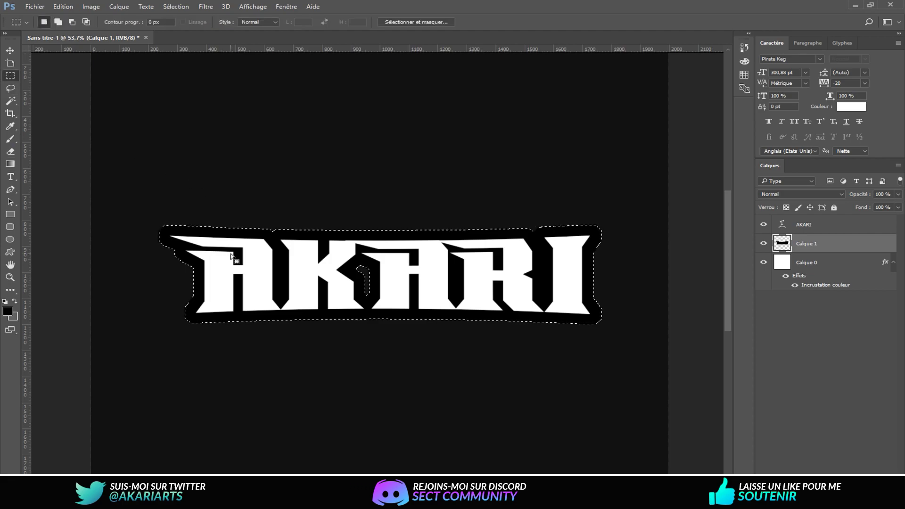
scroll(319, 262, up, 5)
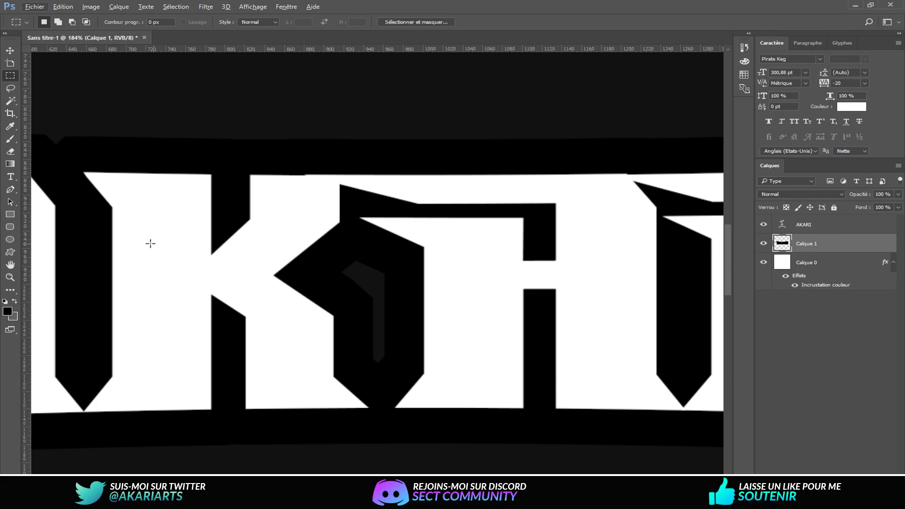
drag(385, 305, 381, 312)
mouse_move(354, 273)
mouse_down()
mouse_move(370, 277)
mouse_move(381, 357)
mouse_up()
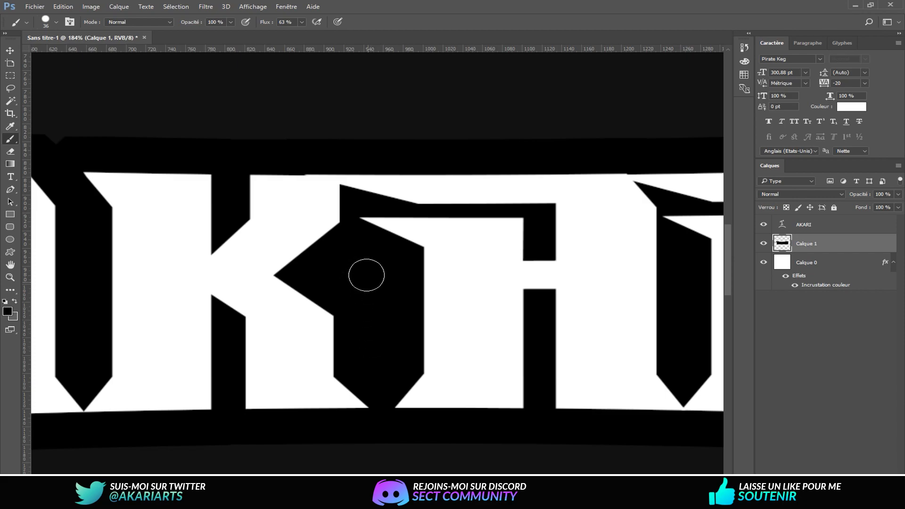
Examine the AKARI lettering with its black outline at several zoom levels
alt+scroll(387, 309, down, 2)
alt+scroll(387, 309, down, 3)
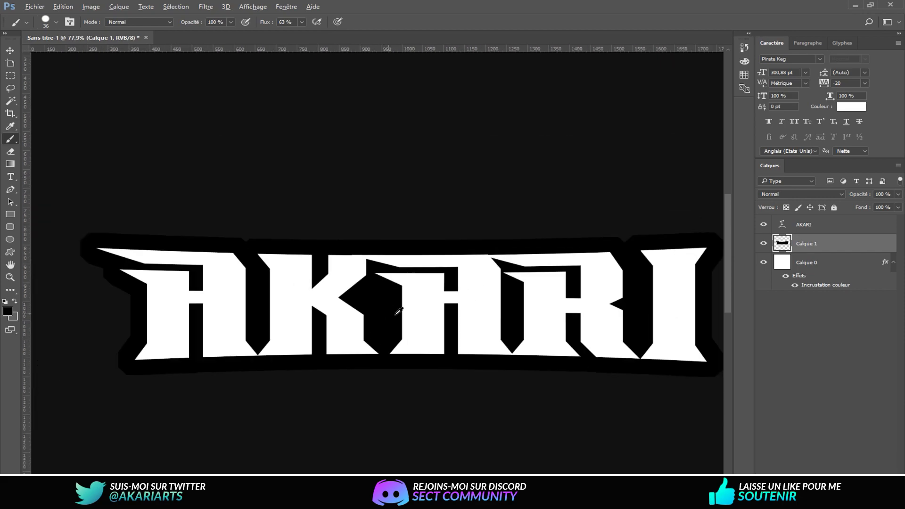
alt+scroll(435, 303, up, 1)
alt+scroll(400, 299, down, 2)
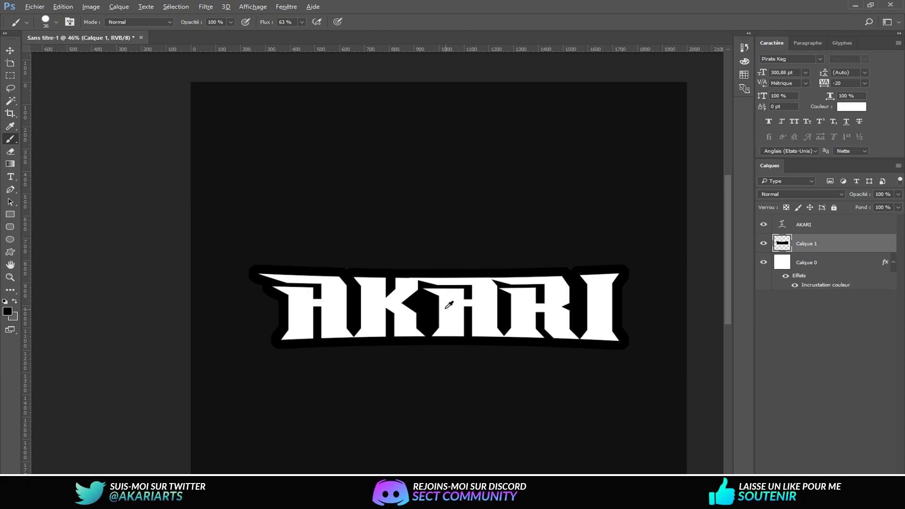
alt+scroll(440, 306, down, 1)
alt+scroll(392, 256, up, 1)
alt+scroll(324, 254, up, 1)
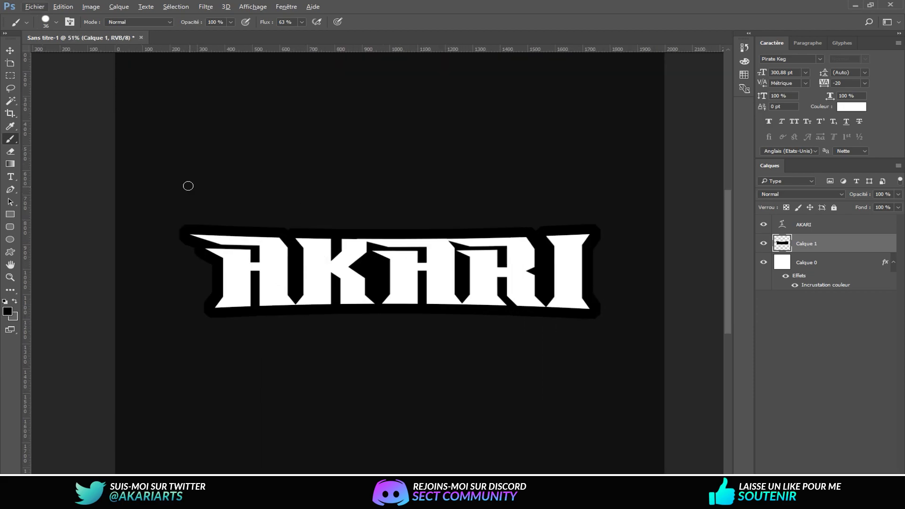
click(10, 51)
alt+scroll(416, 249, down, 2)
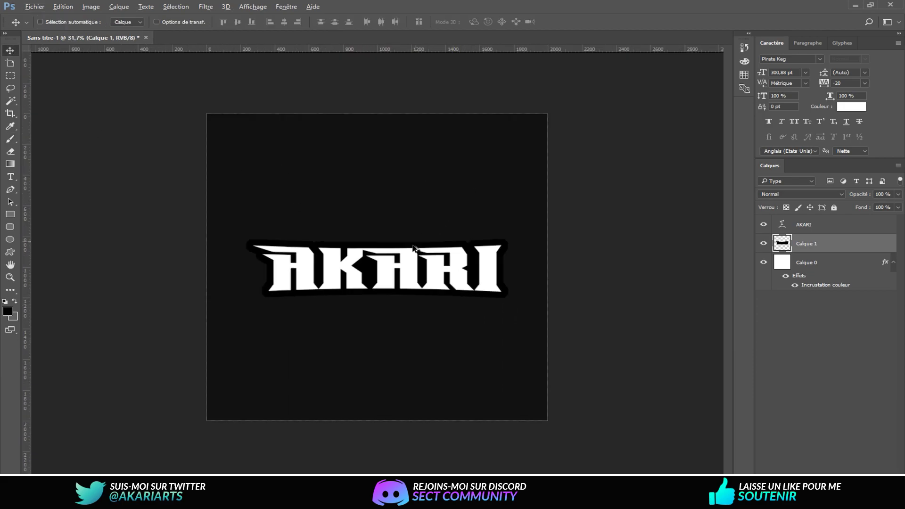
alt+scroll(368, 283, up, 2)
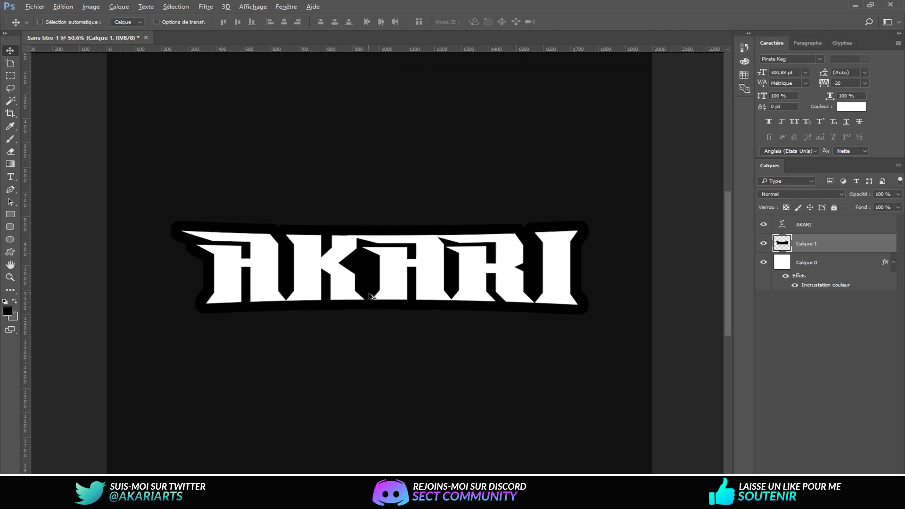
scroll(406, 301, down, 2)
scroll(422, 278, up, 3)
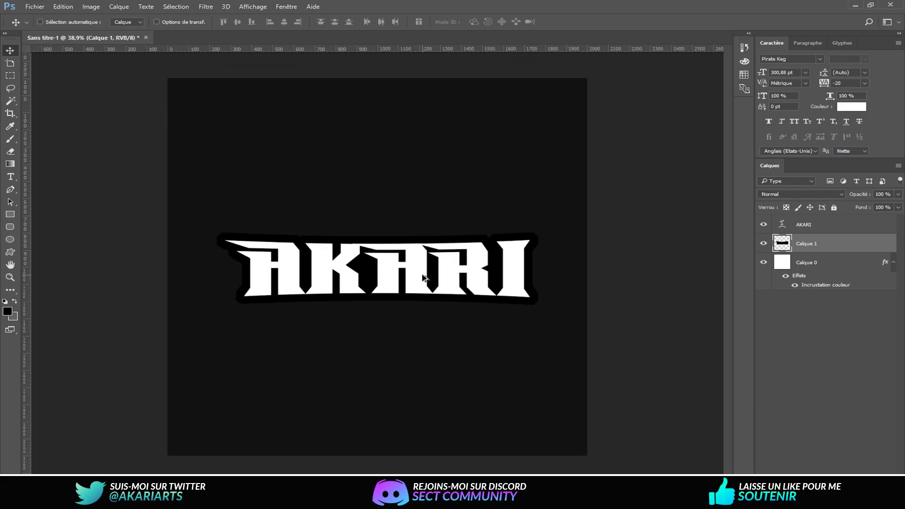
Load the black outline shape of Calque 1 as a selection and add a new empty layer beneath Calque 1
key(ctrl)
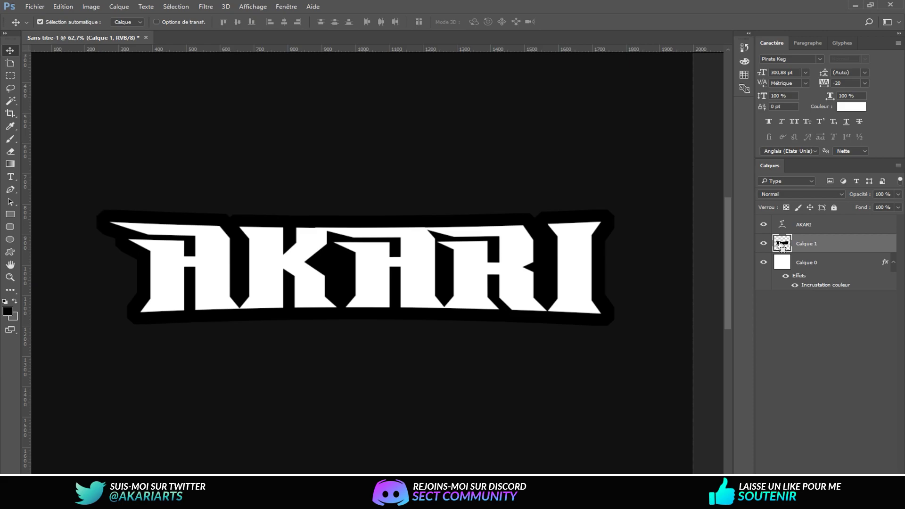
ctrl+click(782, 244)
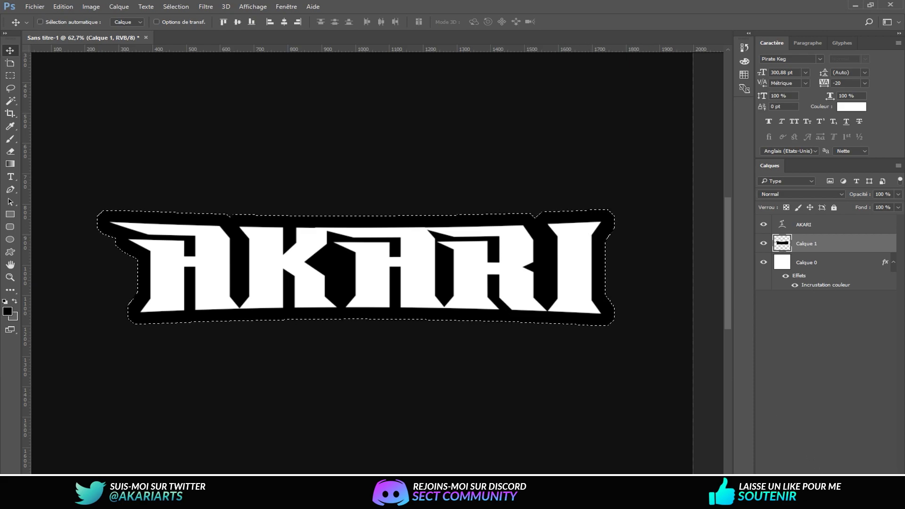
key(ctrl+shift+alt+n)
drag(836, 247, 833, 272)
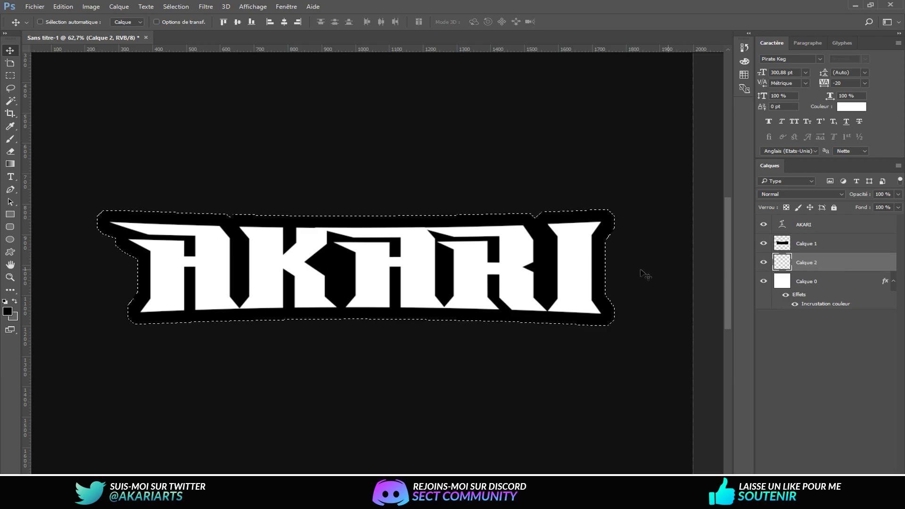
Expand the active selection slightly beyond the black outline around the AKARI lettering
click(176, 7)
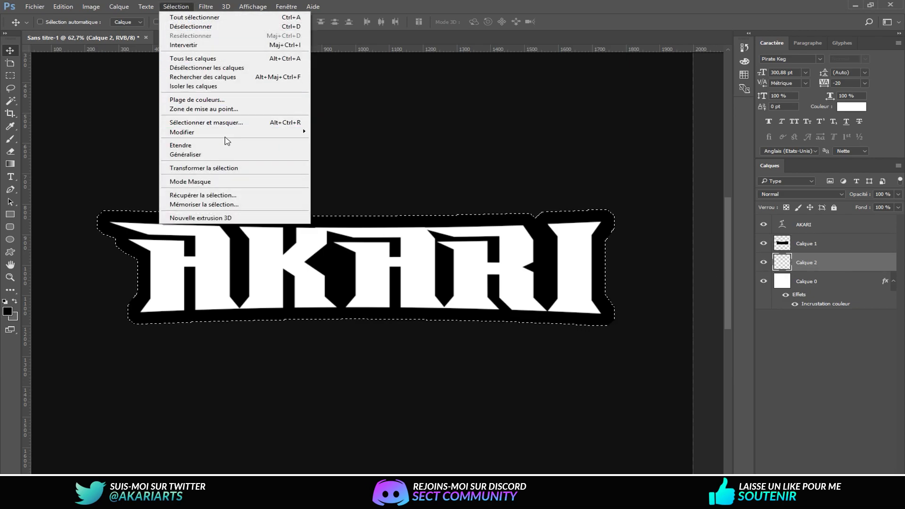
mouse_move(230, 132)
click(344, 150)
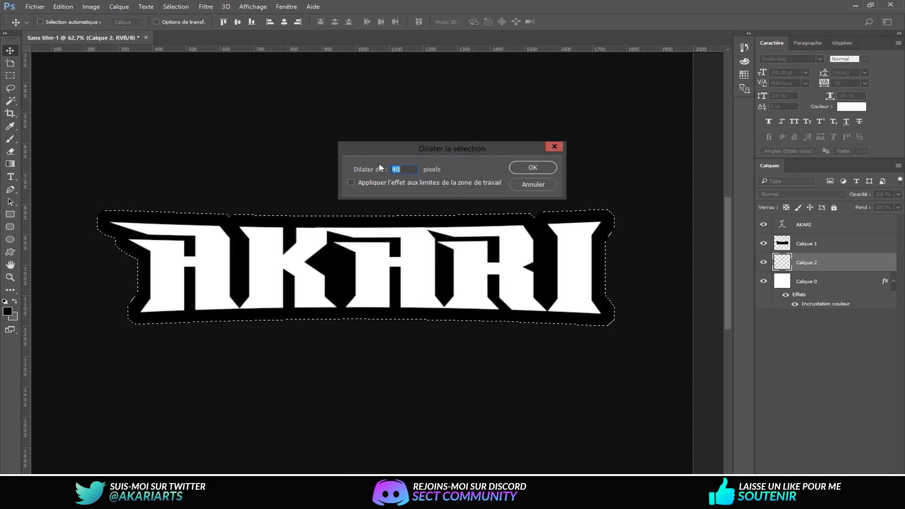
click(518, 167)
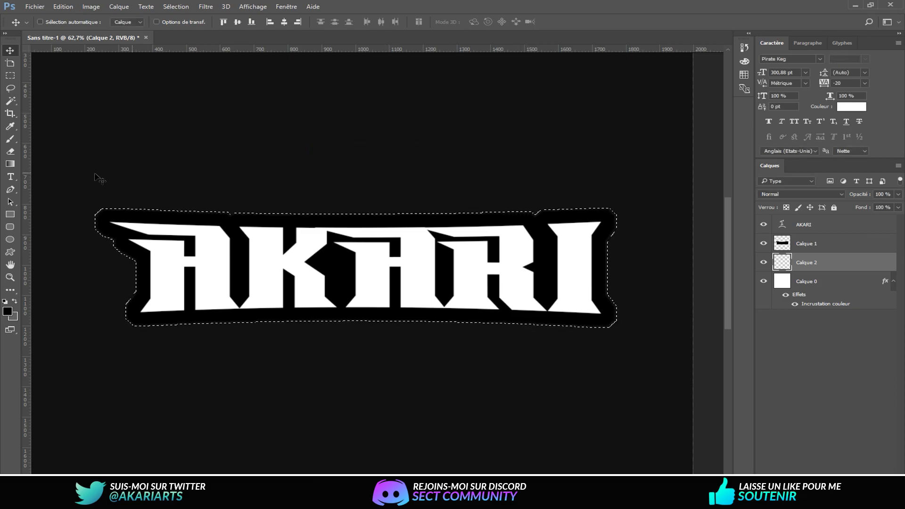
Set the foreground colour to bright green (25ff63)
click(9, 312)
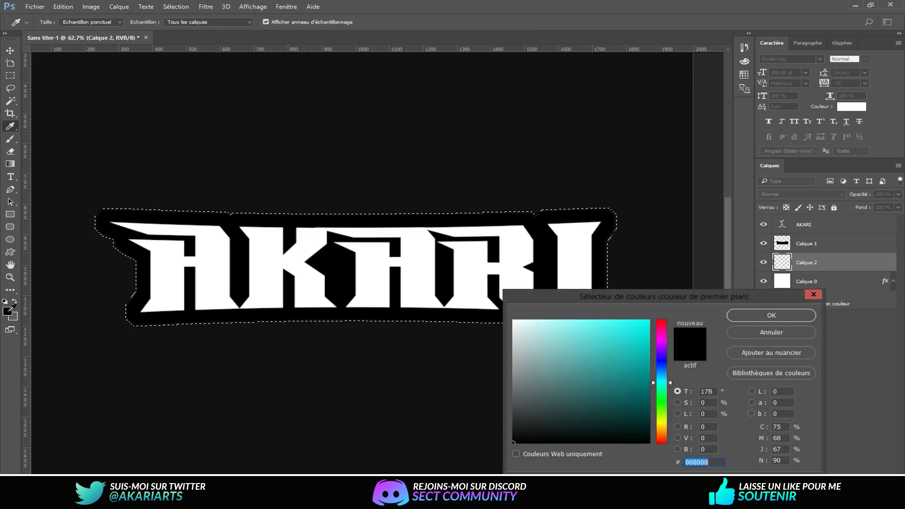
drag(664, 372, 670, 397)
click(627, 319)
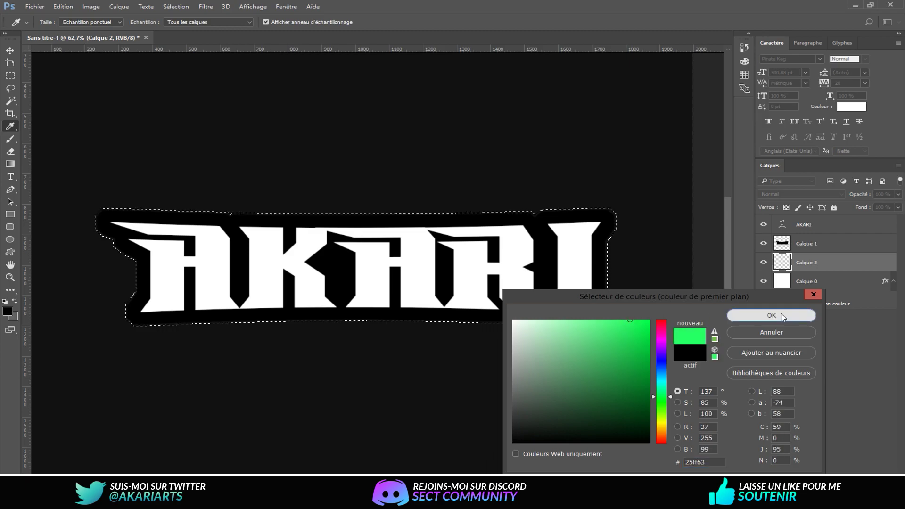
click(782, 313)
Fill the expanded selection on Calque 2 with the green foreground colour using the Paint Bucket, and deselect
key(v)
click(604, 255)
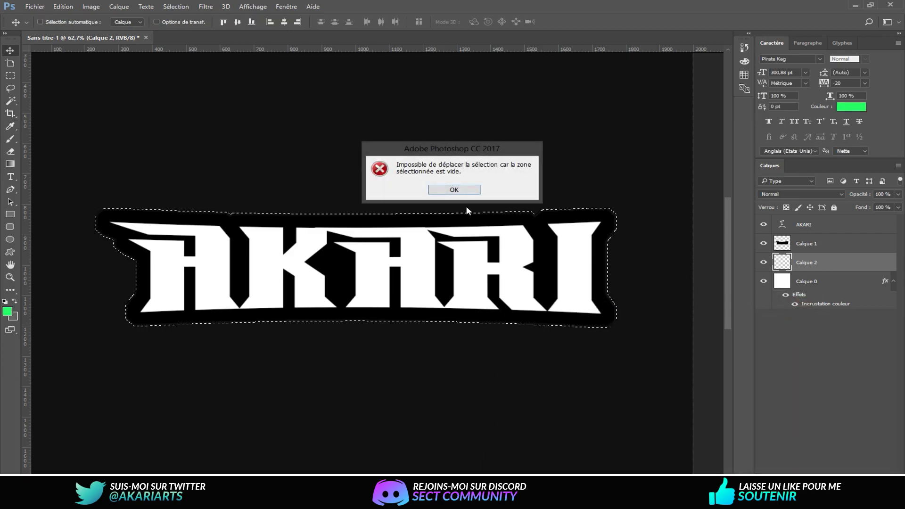
click(456, 190)
click(11, 288)
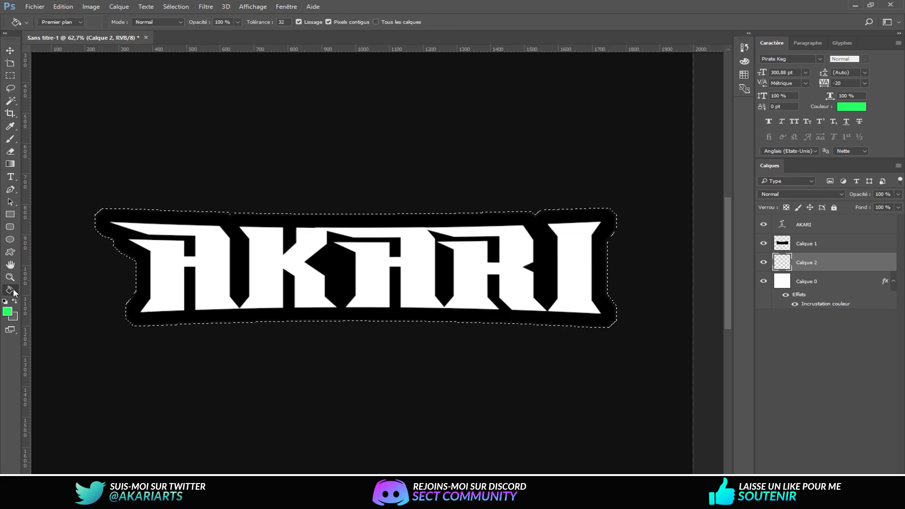
click(605, 269)
click(10, 75)
key(ctrl+d)
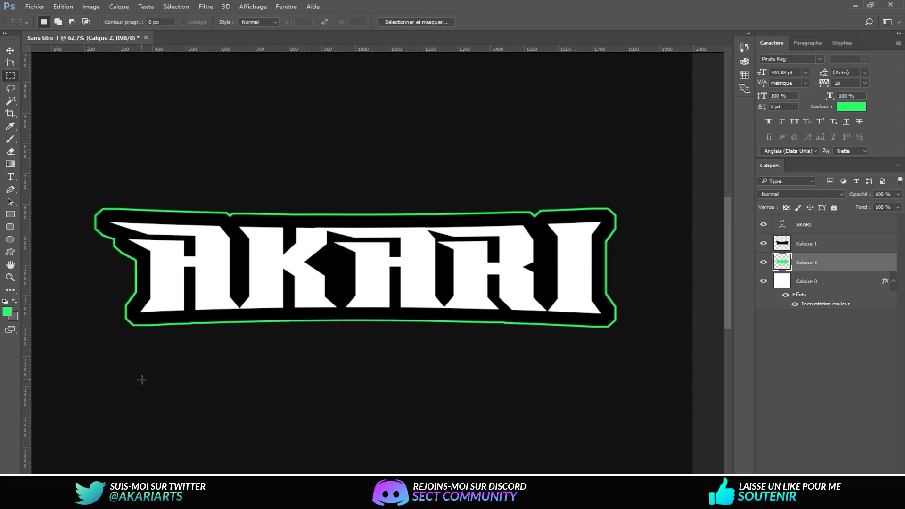
Add a gradient overlay to the AKARI text layer using the "Noir, blanc" preset at a 90° angle
double_click(851, 228)
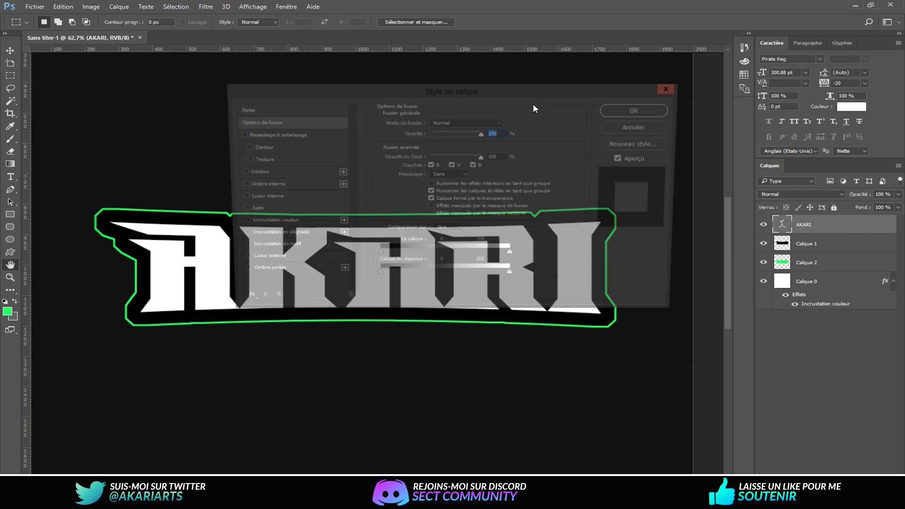
drag(477, 93, 733, 99)
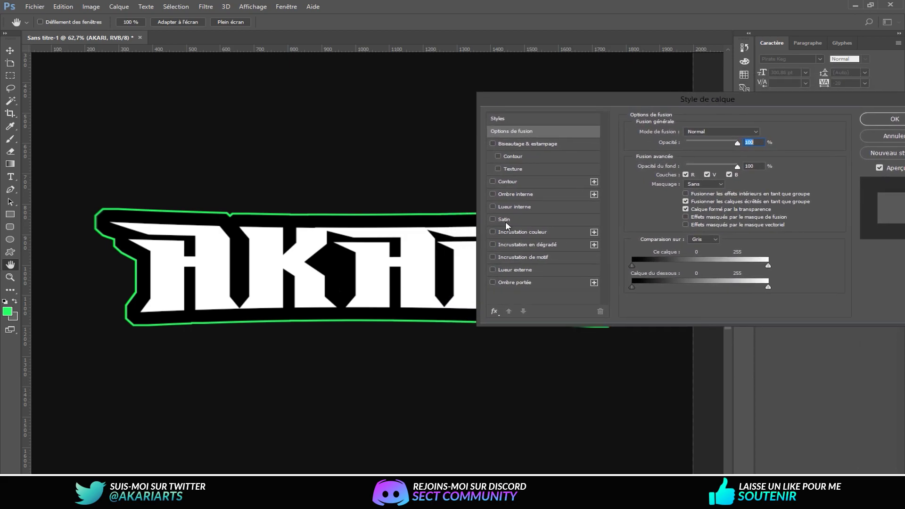
click(542, 244)
click(705, 150)
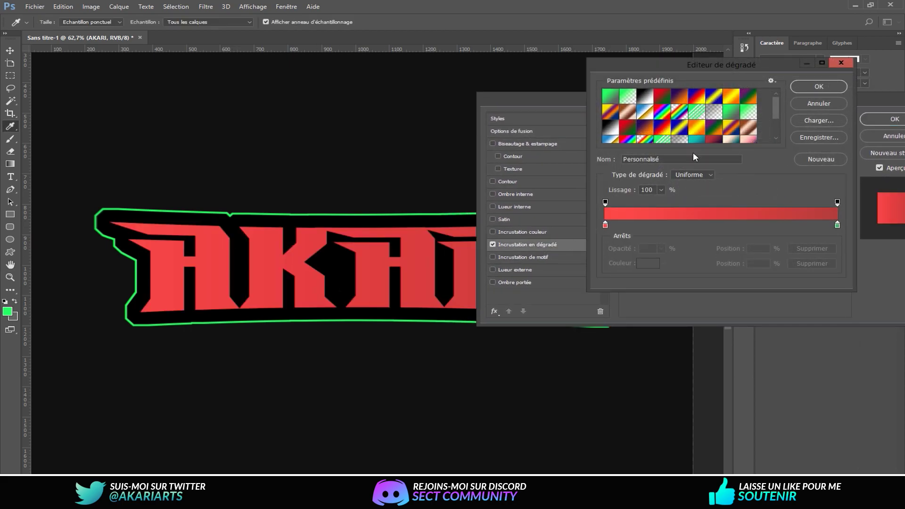
click(645, 97)
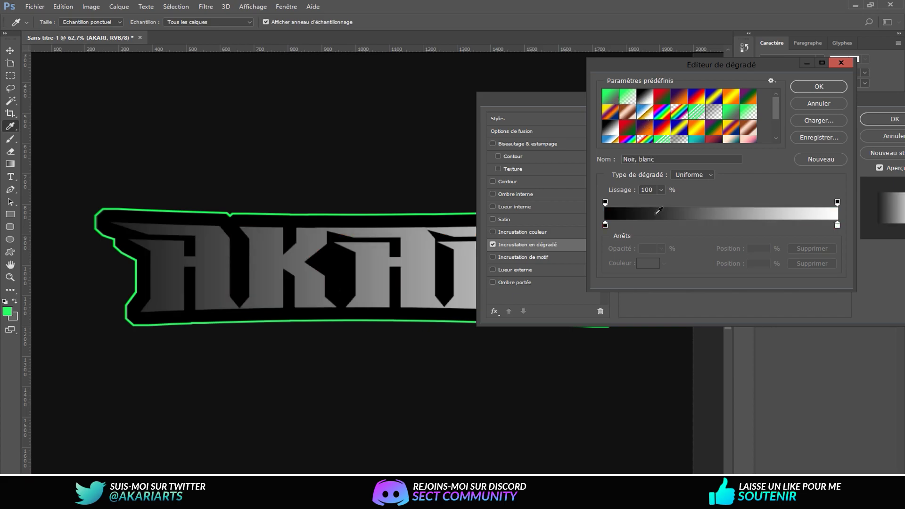
click(817, 87)
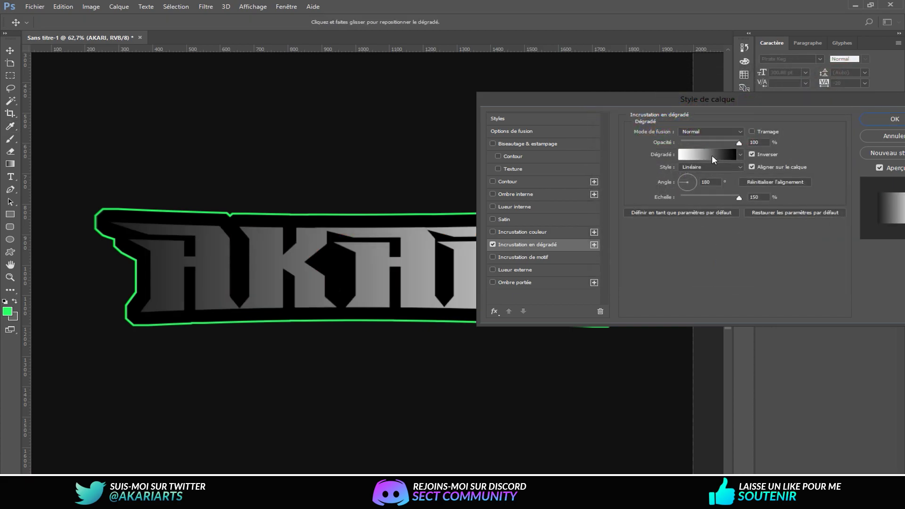
double_click(717, 180)
text(90)
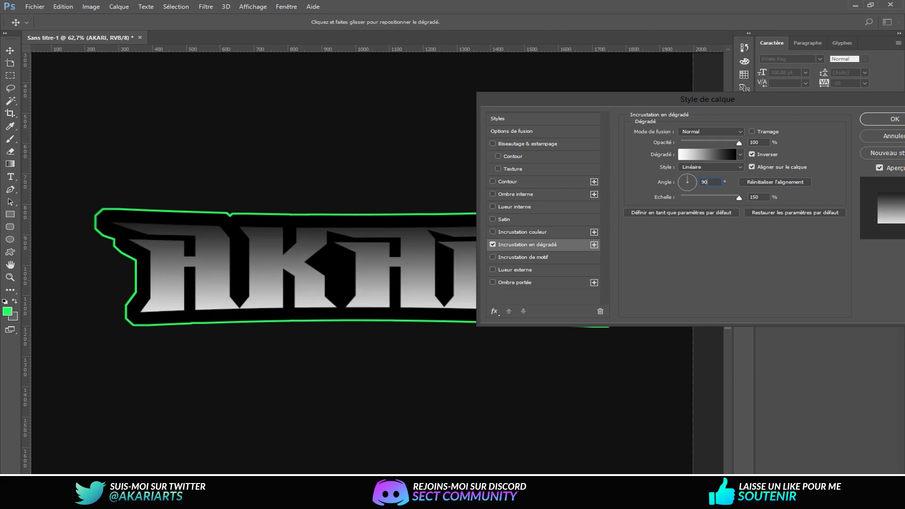
Change the black stop of the AKARI gradient overlay to green (23d755)
click(731, 155)
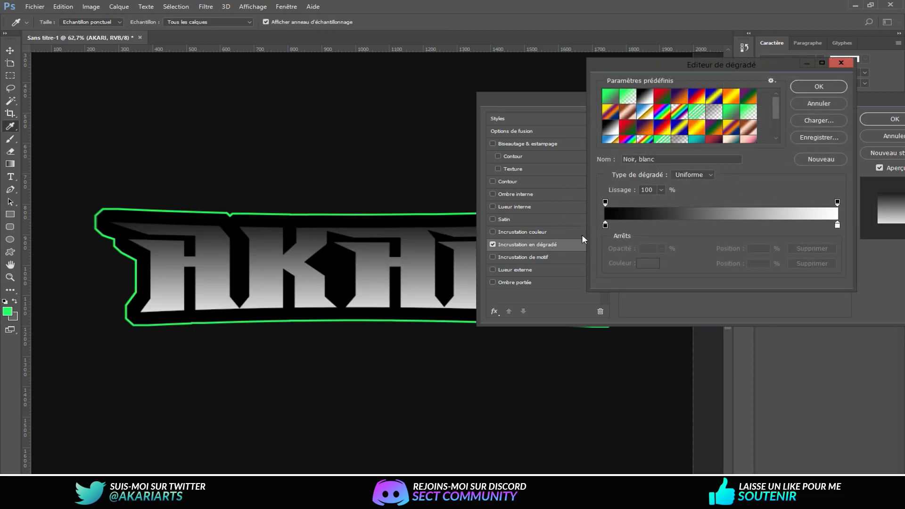
click(606, 226)
click(648, 264)
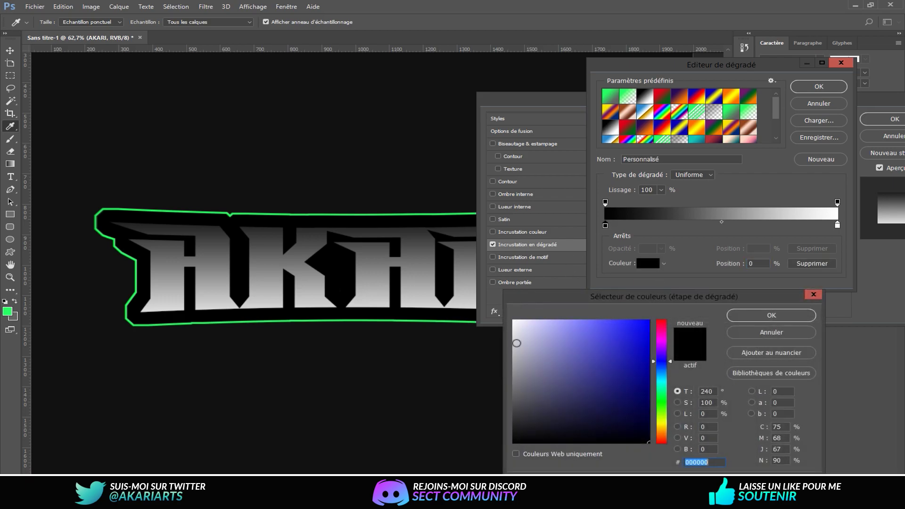
click(661, 373)
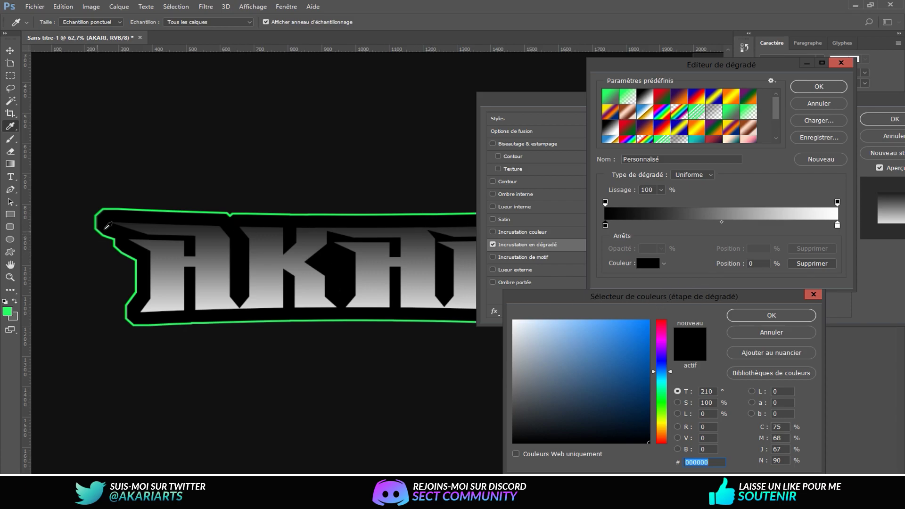
click(98, 222)
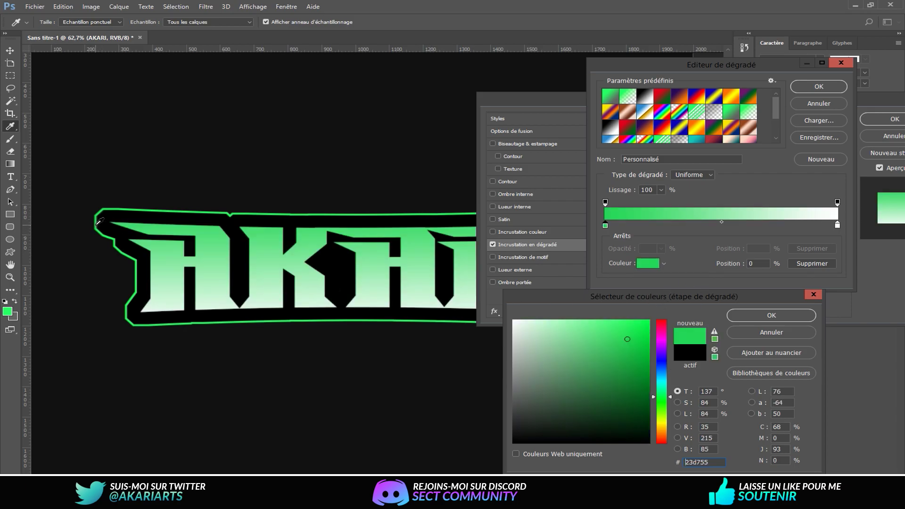
click(758, 314)
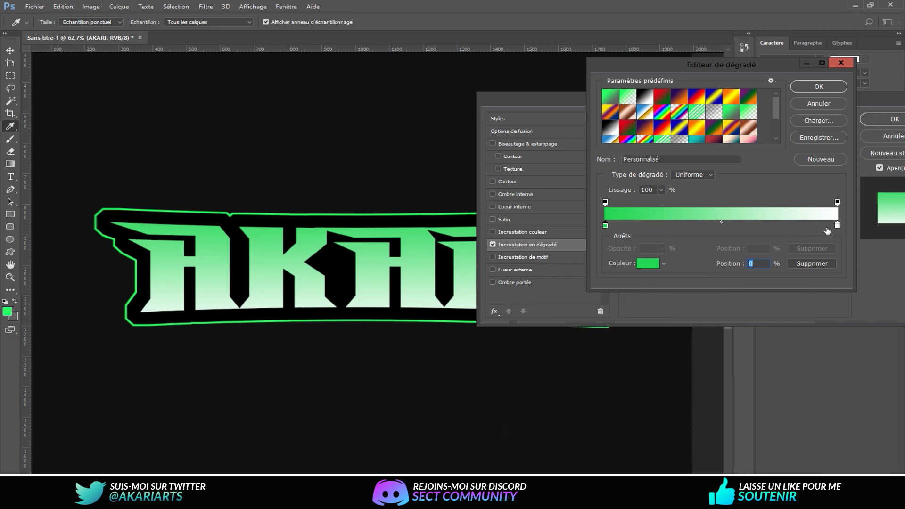
Change the gradient's white stop to dark green (188d39) and reduce the overlay's scale to near its minimum
click(837, 225)
click(648, 263)
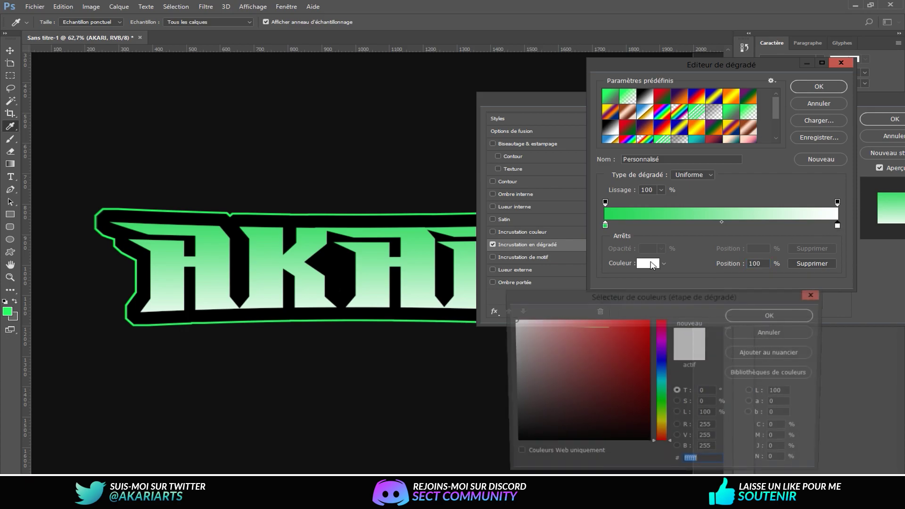
click(121, 249)
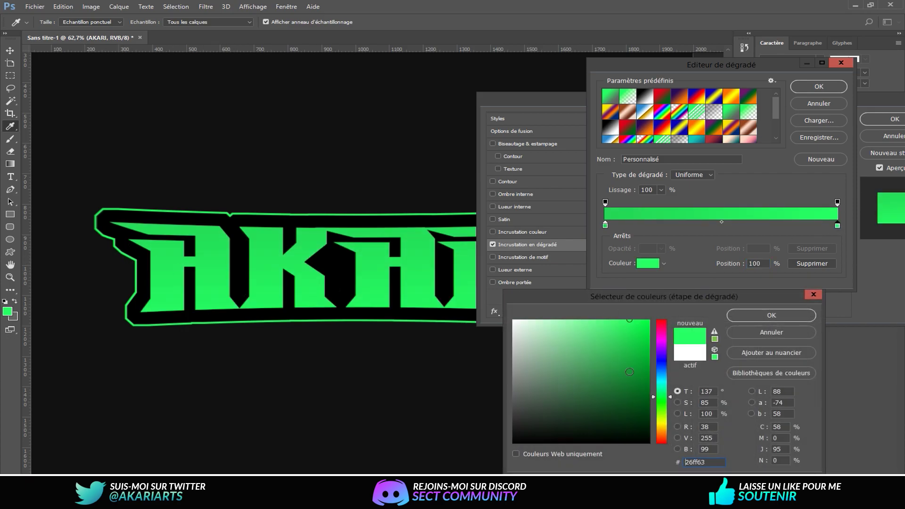
drag(628, 322, 627, 375)
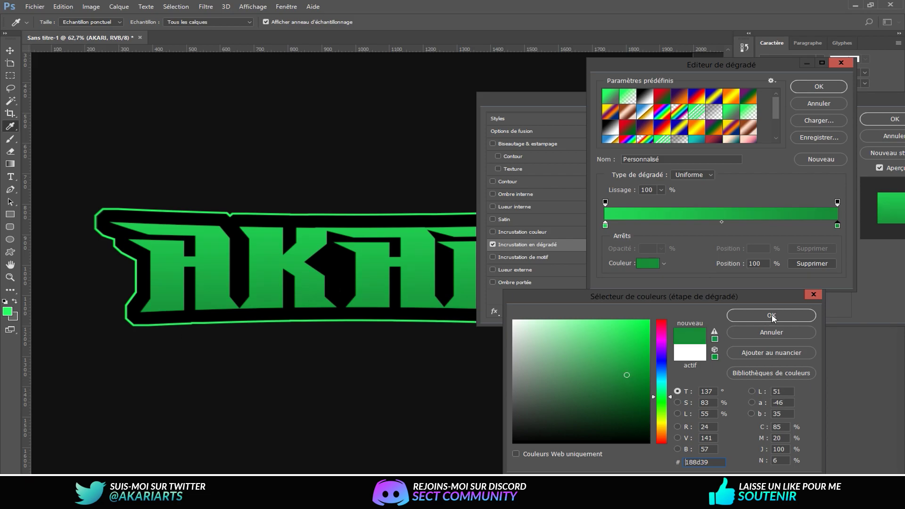
click(771, 315)
click(812, 86)
drag(735, 198, 678, 196)
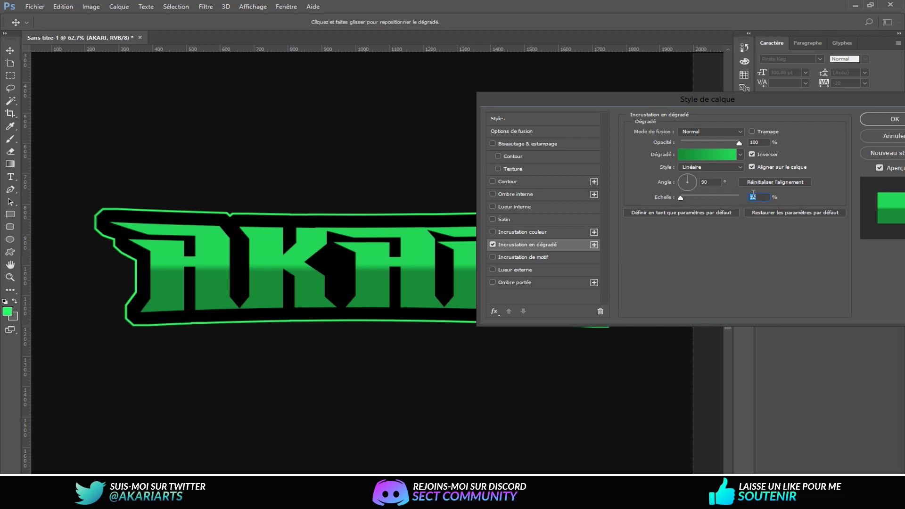
mouse_move(739, 142)
mouse_down()
mouse_move(708, 138)
mouse_move(739, 142)
mouse_up()
Enable an inner glow on the AKARI text and give it the outline's bright green (26ff63)
click(513, 208)
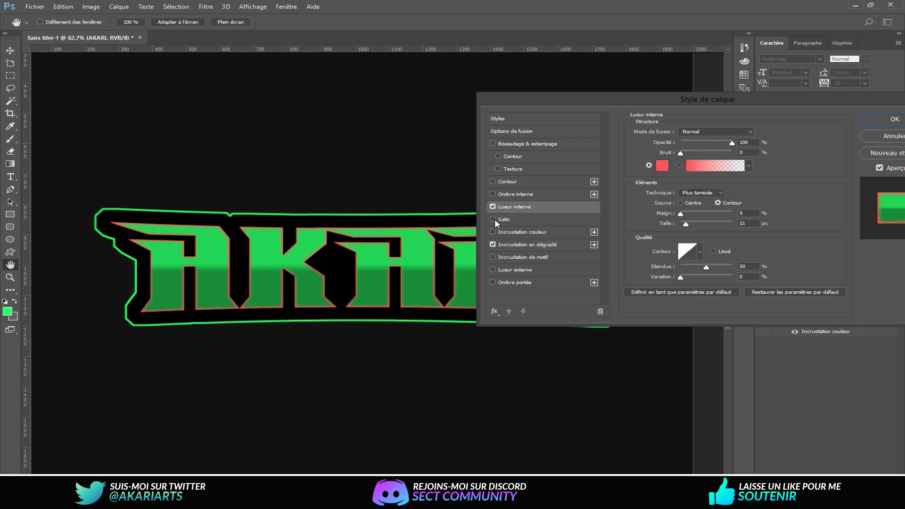
click(662, 164)
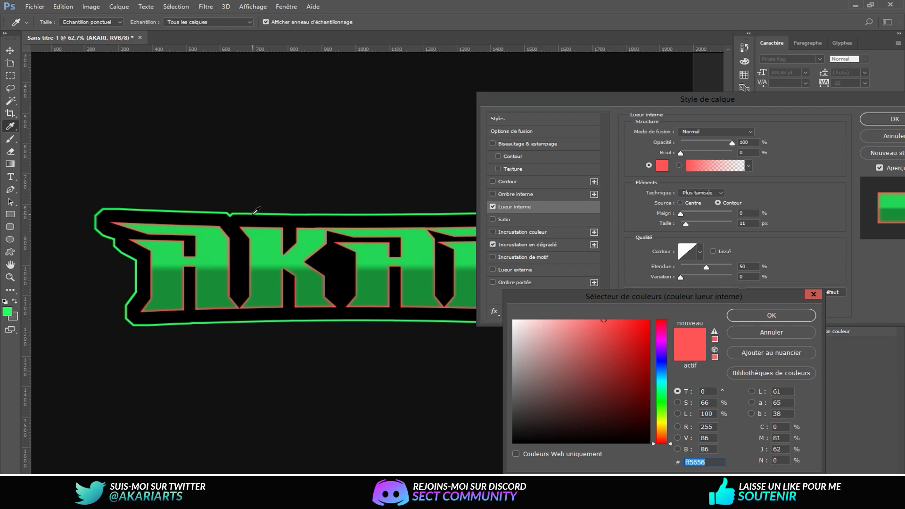
text(ffffff)
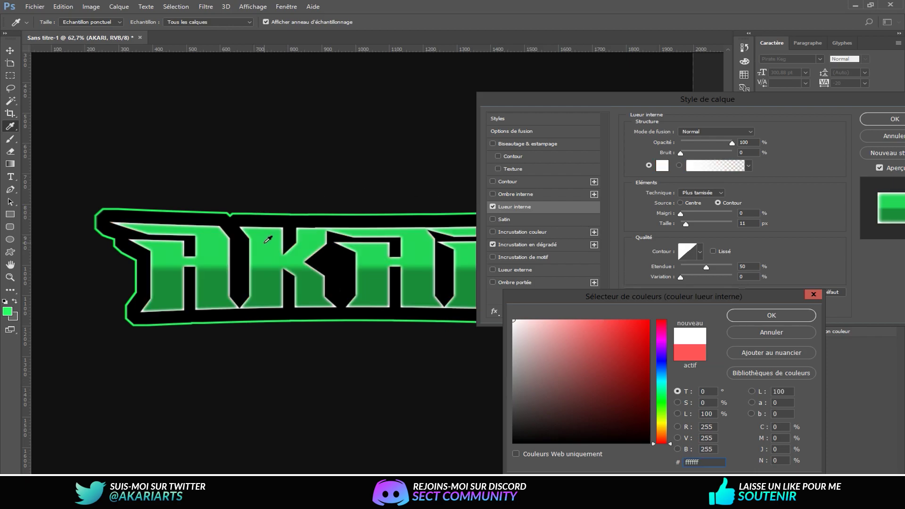
click(267, 214)
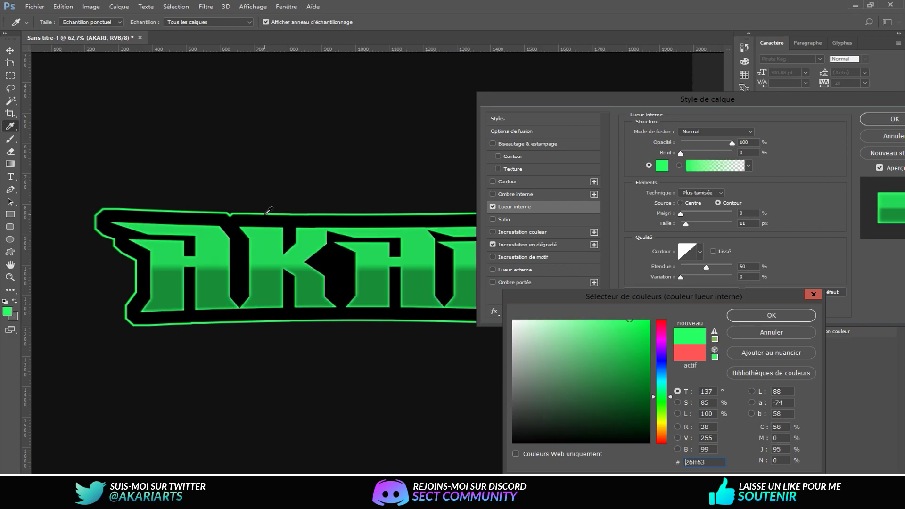
click(765, 316)
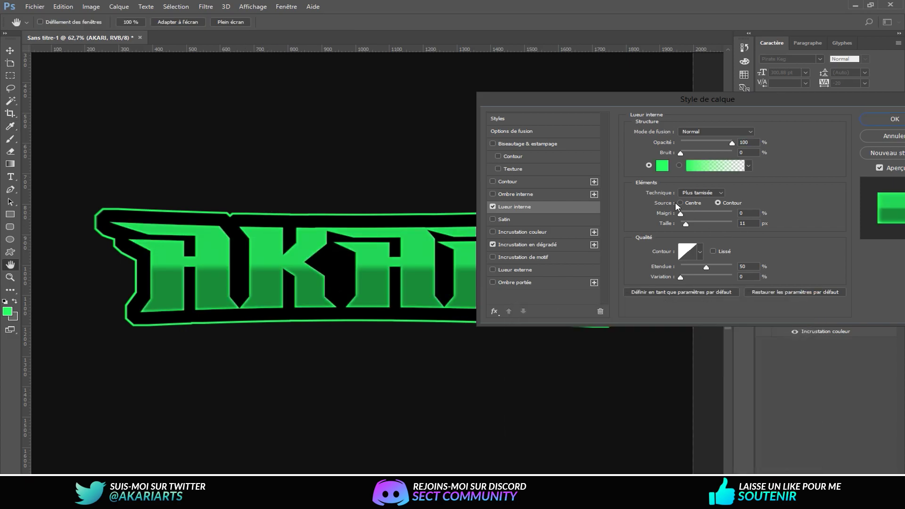
Enlarge the inner glow's size to about 35 px and apply the layer style to the AKARI text
click(681, 215)
click(737, 144)
mouse_move(684, 222)
mouse_down()
mouse_move(715, 224)
mouse_move(691, 227)
mouse_up()
text(25)
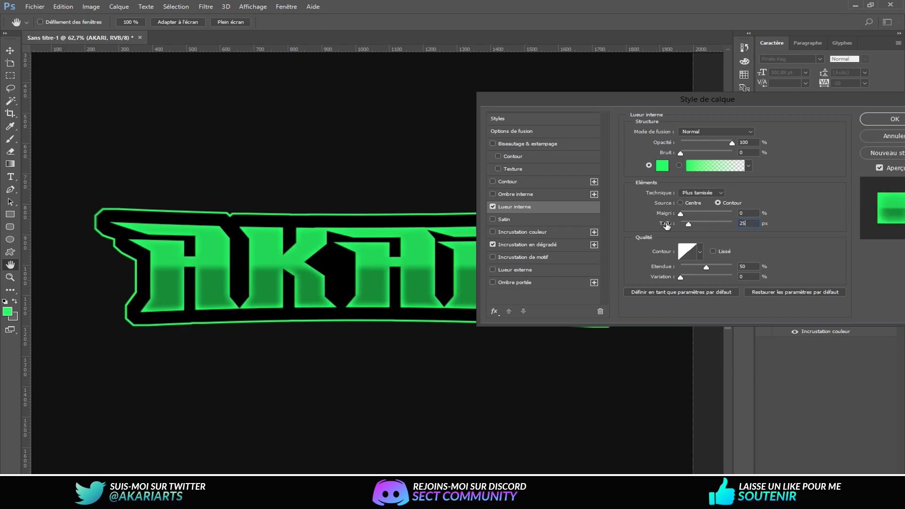
drag(667, 225, 673, 226)
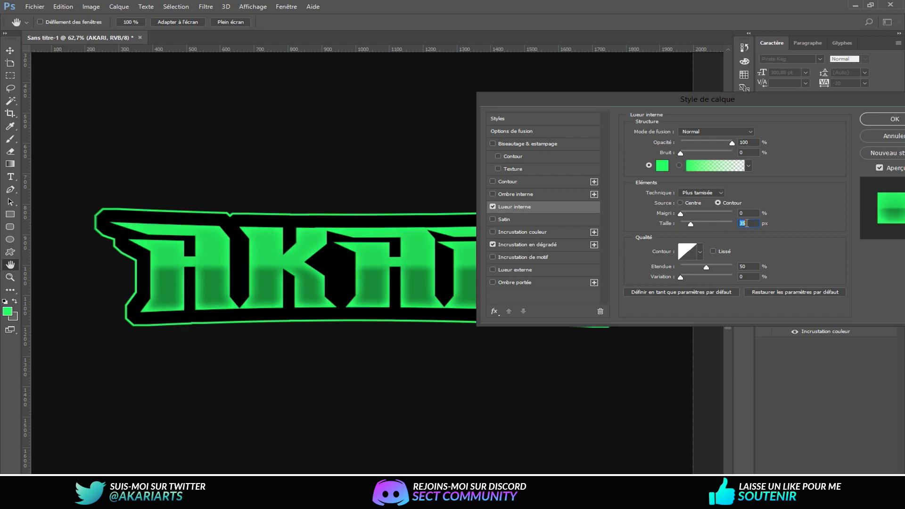
click(750, 224)
click(873, 121)
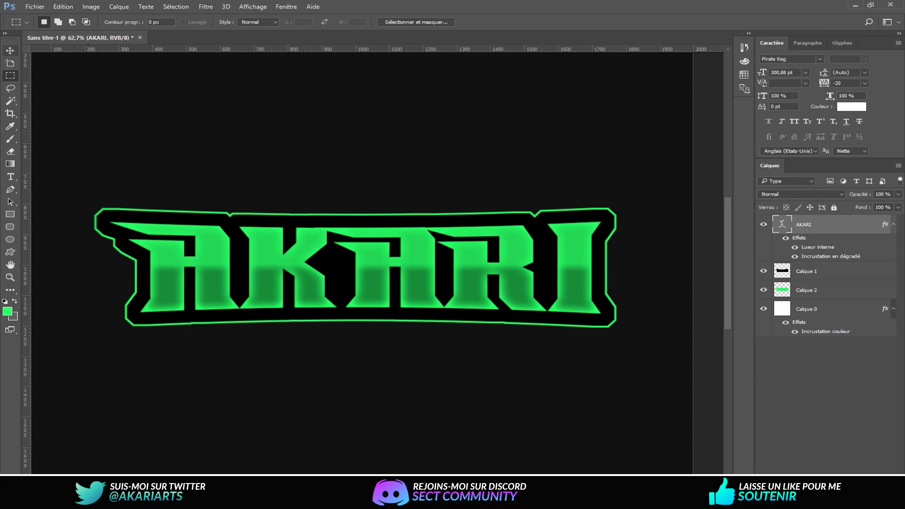
Examine the green AKARI lettering and its outlines at several zoom levels
click(9, 51)
scroll(471, 259, down, 3)
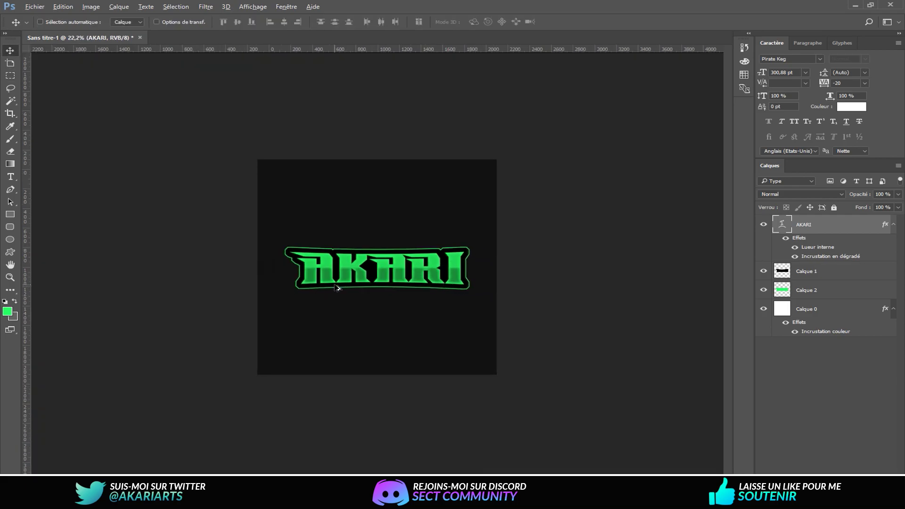
scroll(337, 289, up, 2)
scroll(320, 267, down, 1)
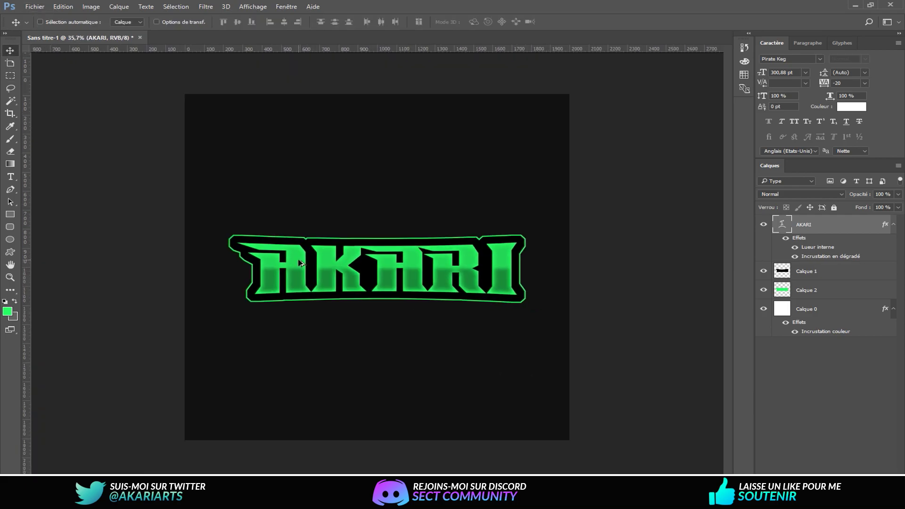
scroll(306, 273, up, 3)
scroll(302, 276, down, 2)
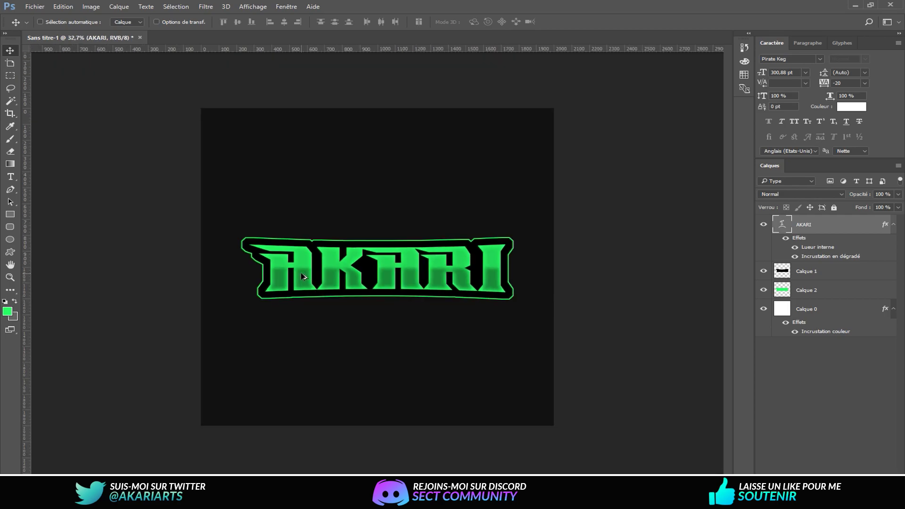
scroll(302, 276, up, 3)
scroll(542, 253, down, 1)
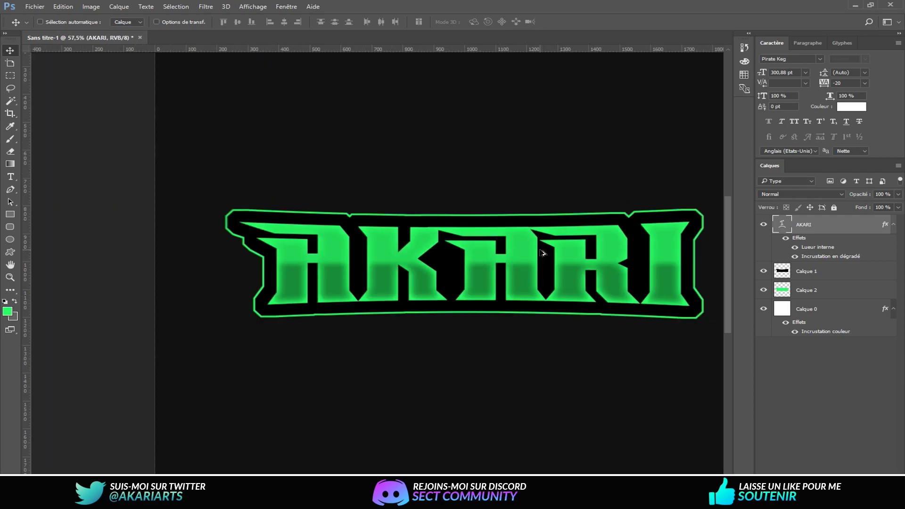
Check the AKARI lettering's gradient and inner glow both close up and with the whole canvas in view
scroll(563, 252, down, 2)
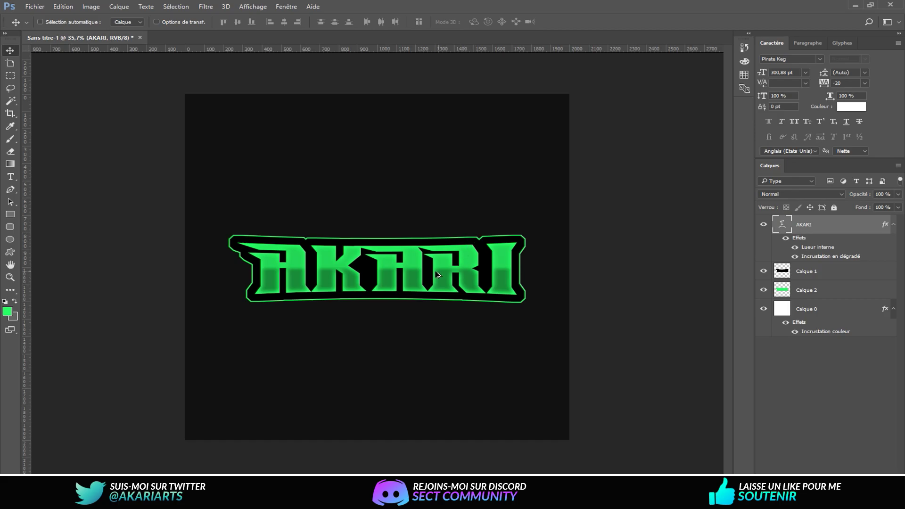
scroll(358, 266, up, 2)
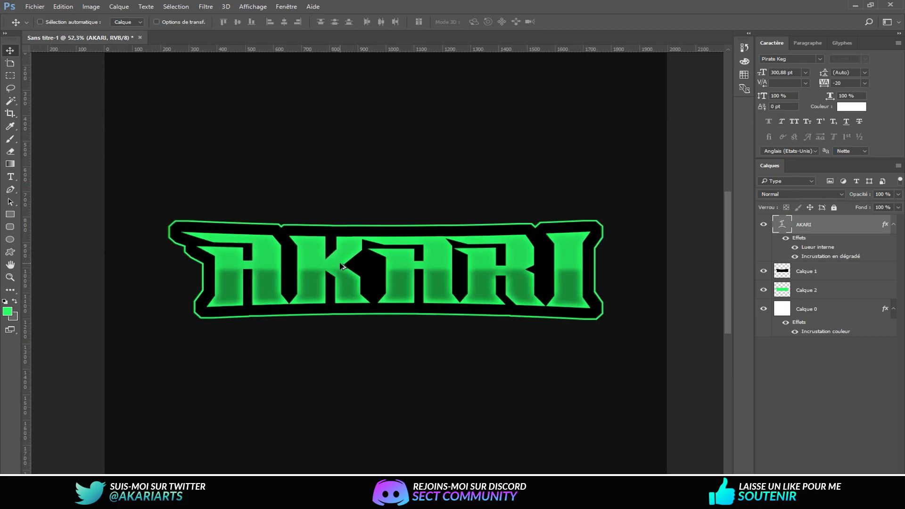
scroll(341, 266, up, 2)
scroll(343, 259, down, 3)
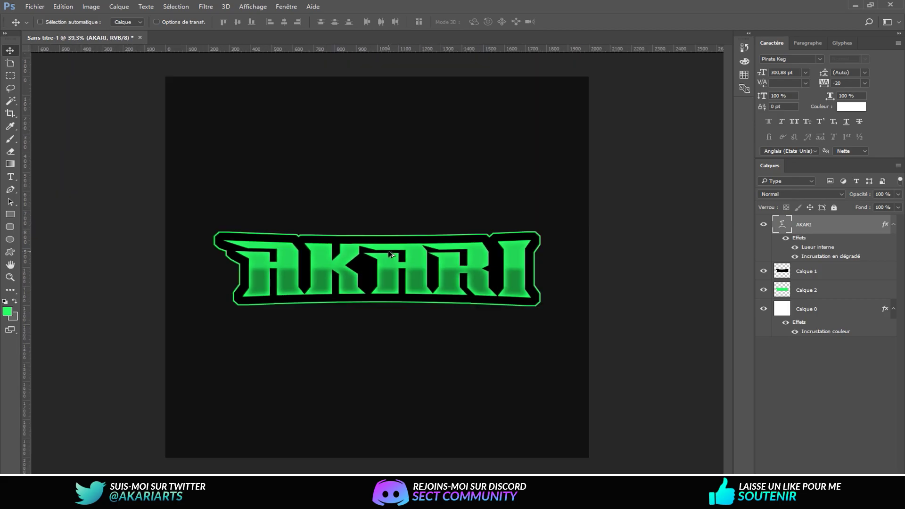
scroll(389, 255, up, 2)
scroll(453, 266, down, 2)
scroll(452, 268, up, 1)
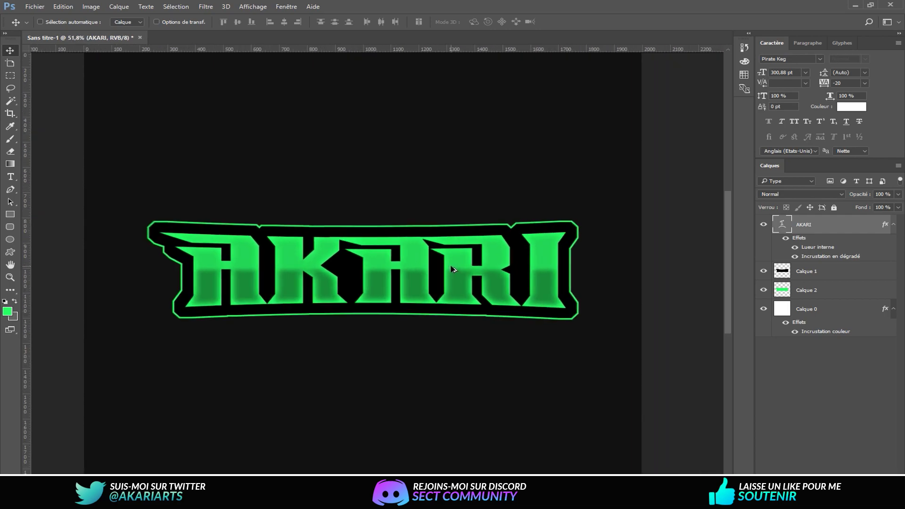
scroll(267, 262, up, 1)
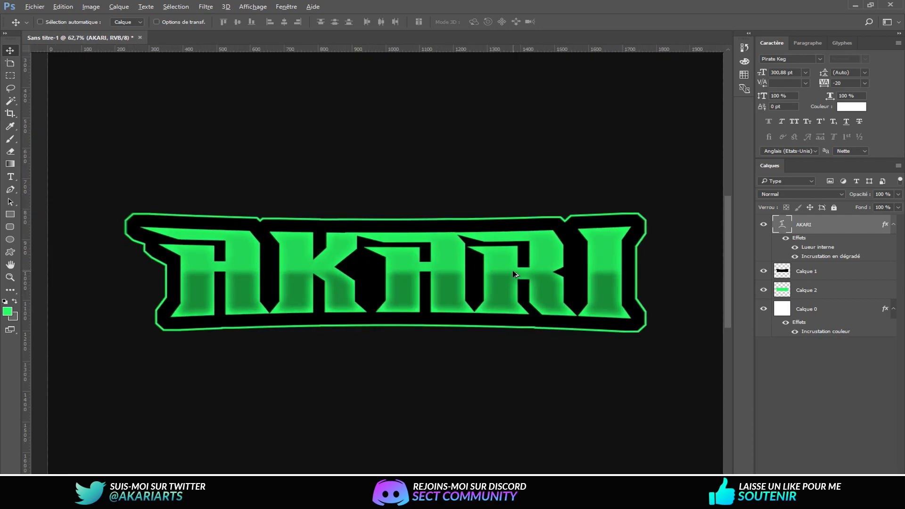
scroll(514, 275, down, 2)
scroll(325, 167, down, 1)
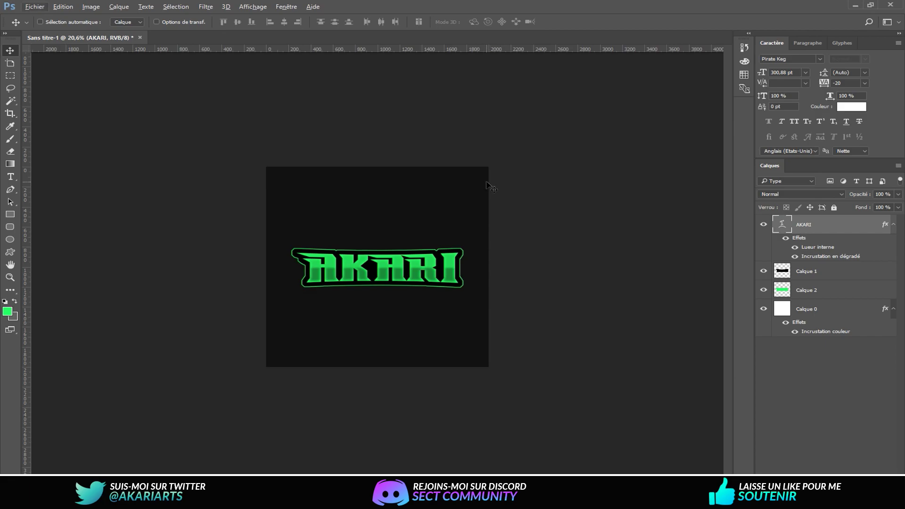
scroll(312, 228, up, 5)
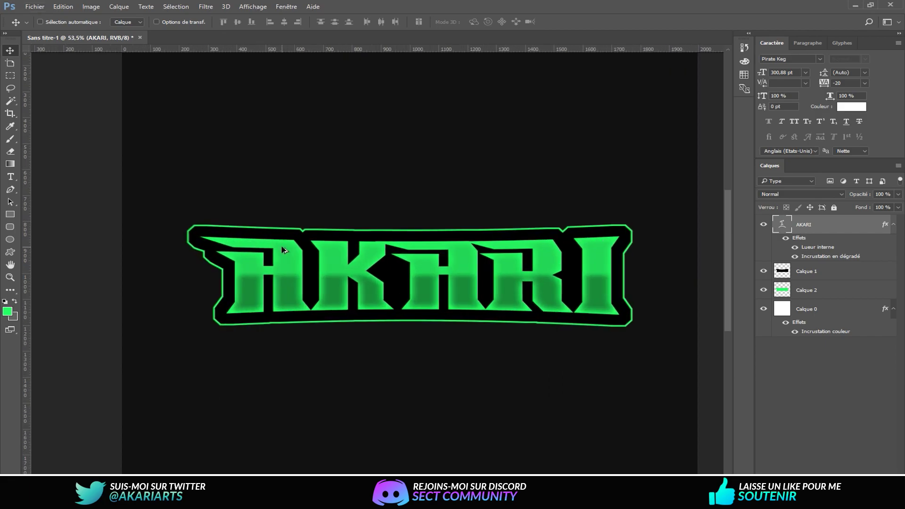
scroll(282, 257, up, 1)
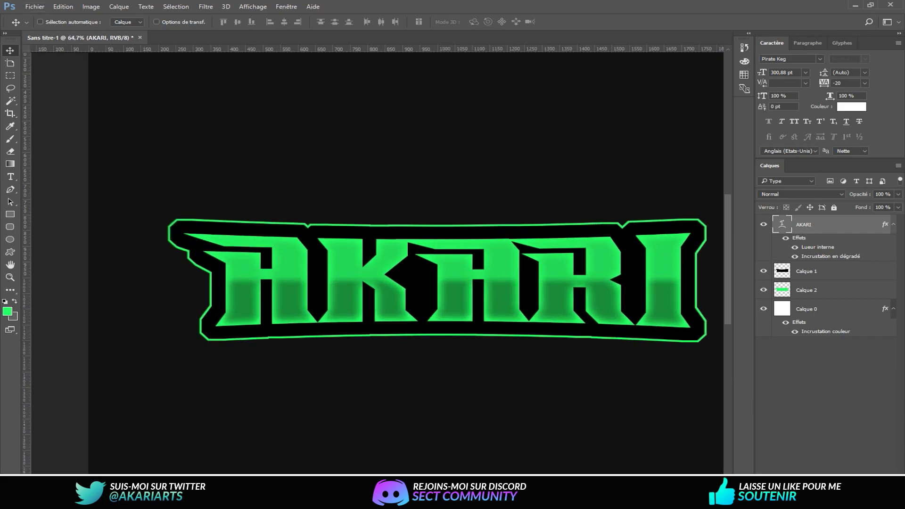
Add a new layer above the AKARI text and choose a soft round brush of about 141 px with 0% hardness
click(877, 485)
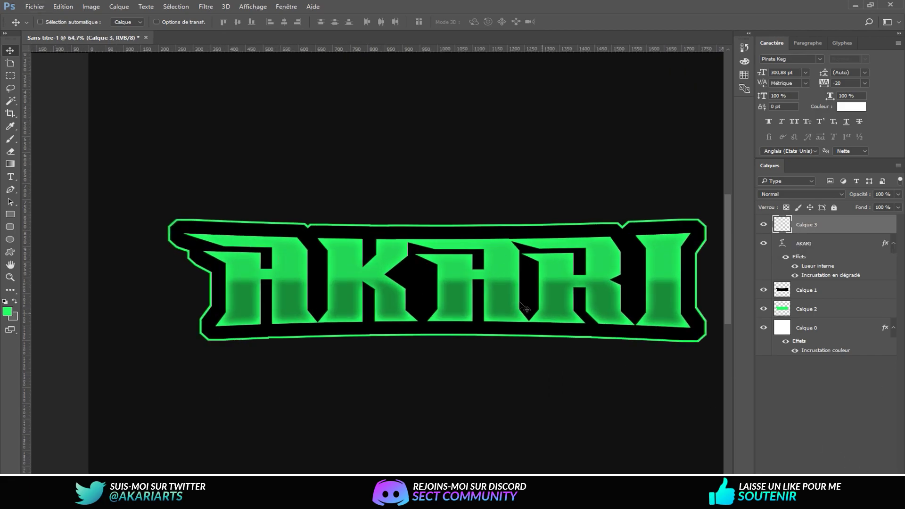
click(10, 139)
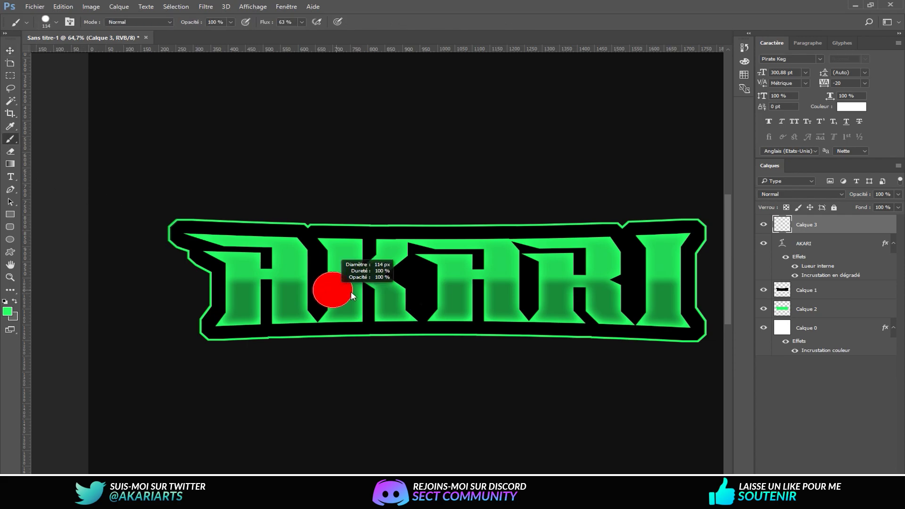
right_click(371, 291)
click(378, 351)
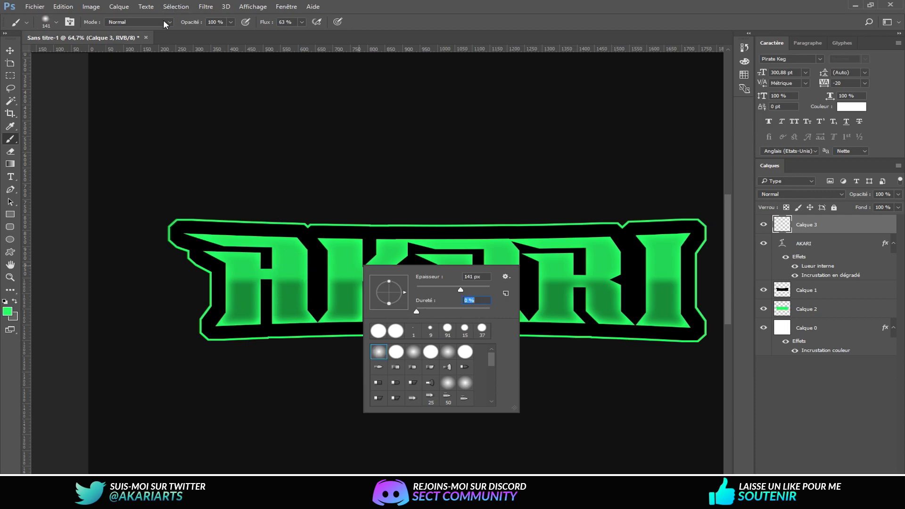
Keep bright green (25ff63) as the paint colour and dab soft spots of about 237 px across the middle of the AKARI letters
click(7, 312)
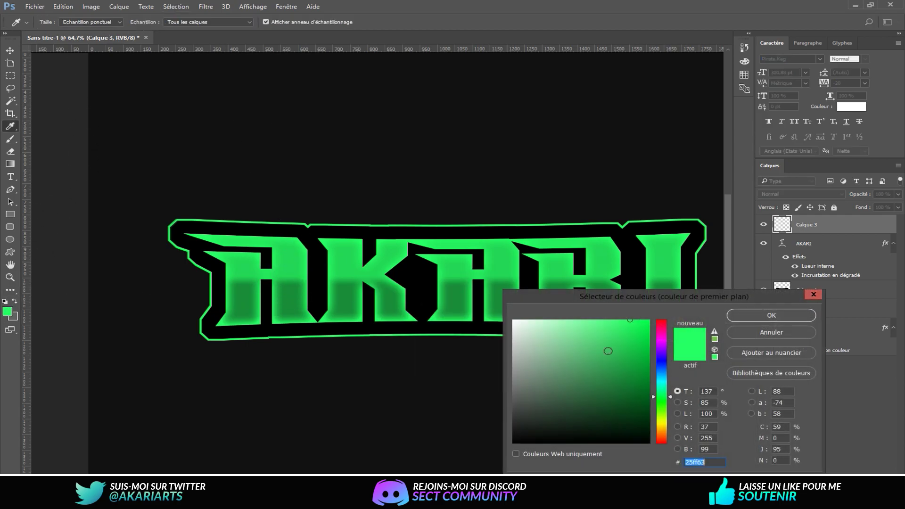
click(759, 314)
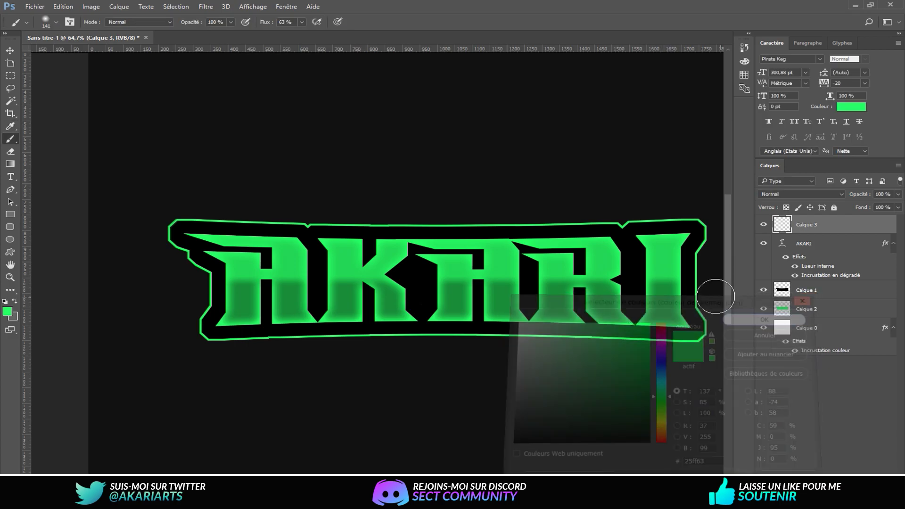
click(664, 286)
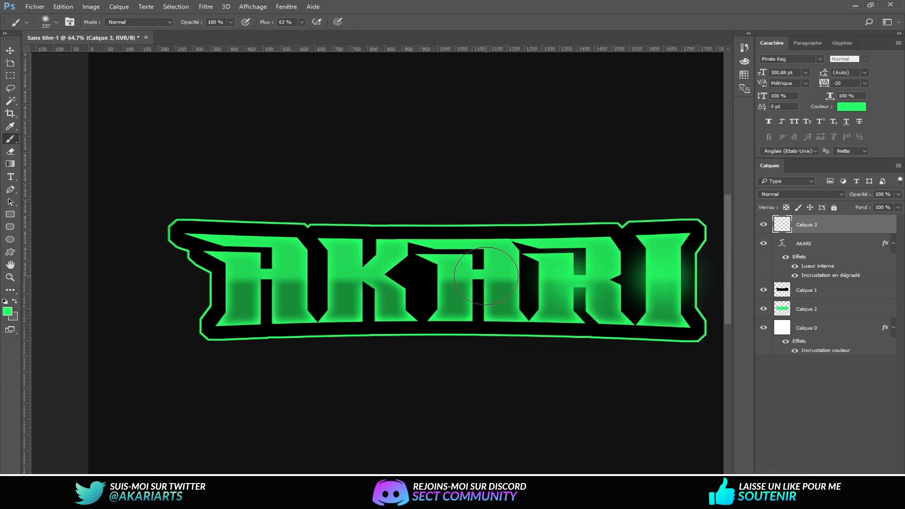
click(269, 281)
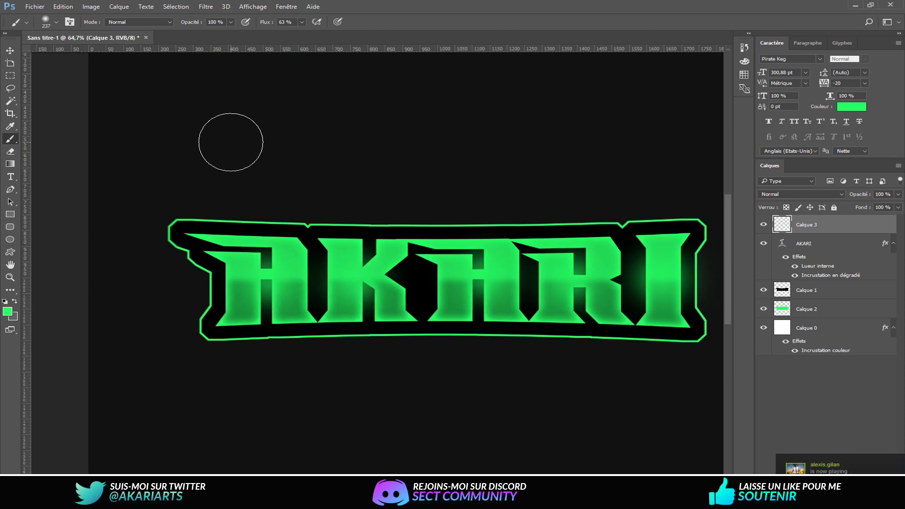
Apply a Gaussian blur with a radius of 72.6 pixels to the painted green spots
click(206, 7)
mouse_move(225, 144)
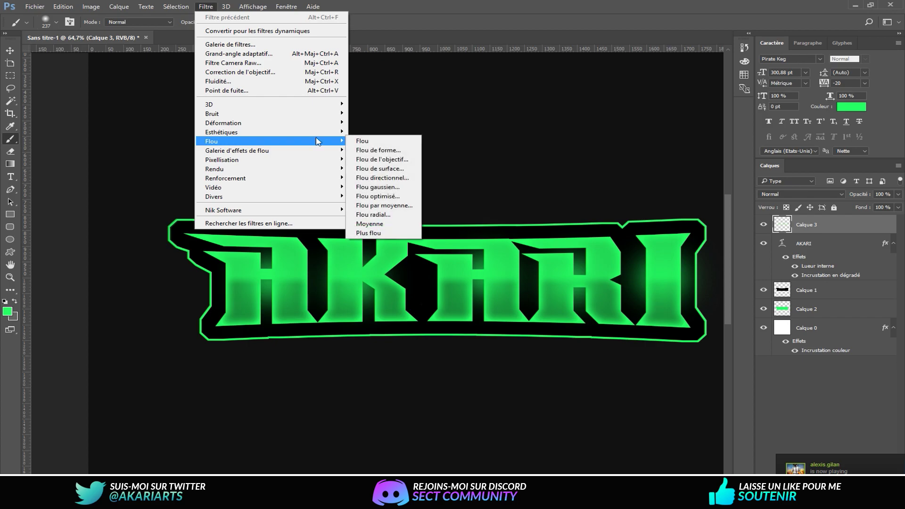
click(378, 186)
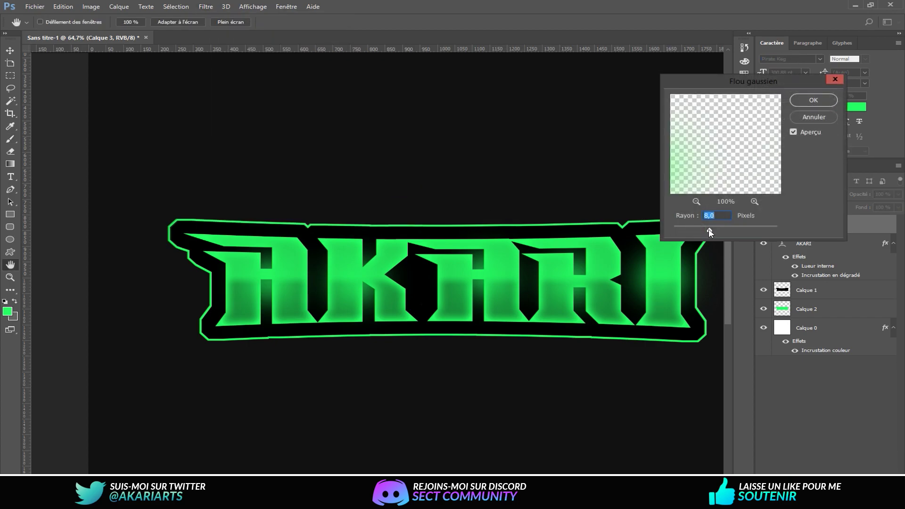
drag(731, 231, 731, 228)
click(734, 229)
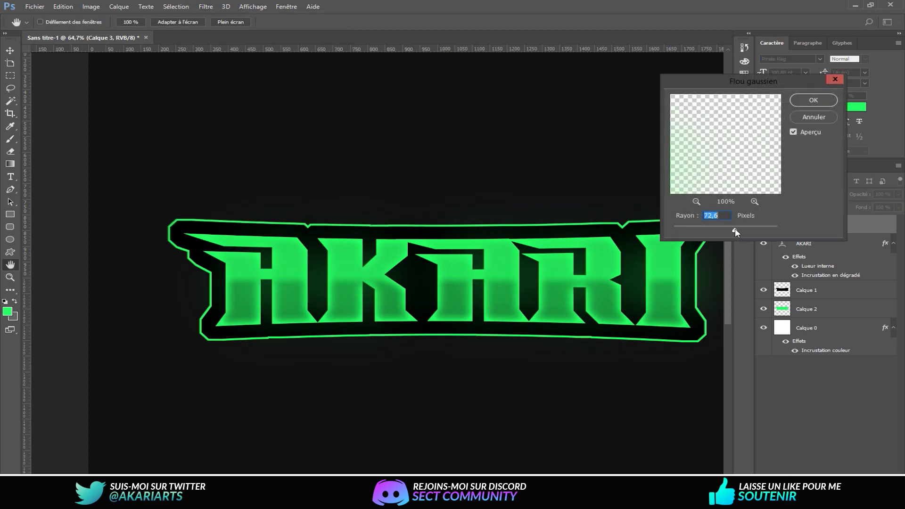
click(813, 100)
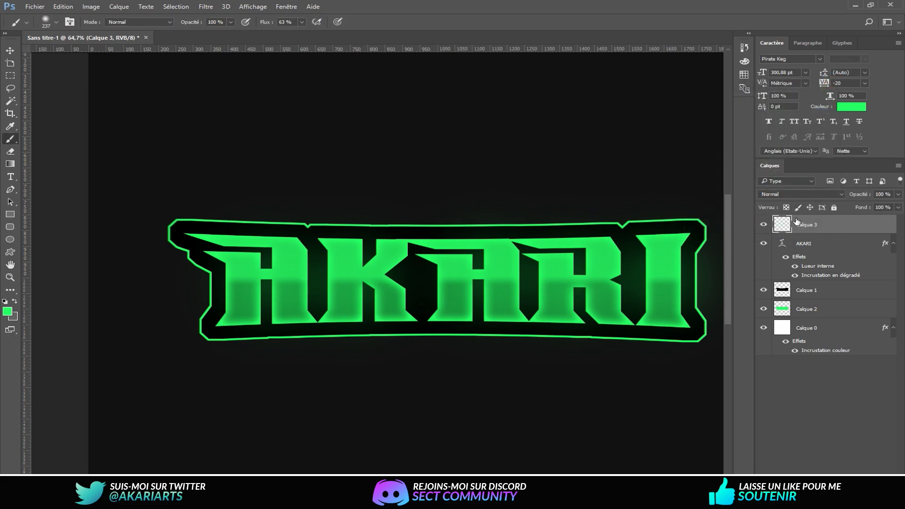
Set the blurred glow layer's blend mode to Superposition (Screen) and check the logo on the whole canvas
click(785, 195)
click(784, 264)
click(10, 50)
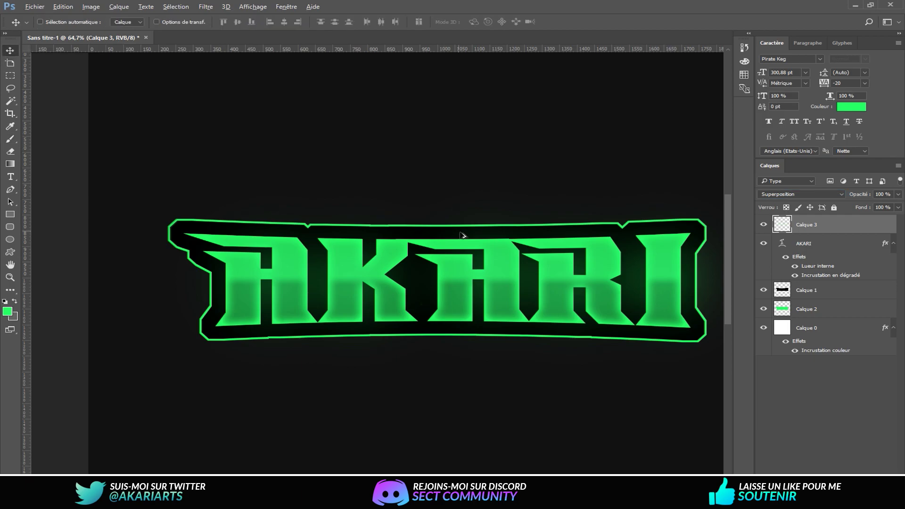
scroll(457, 237, down, 5)
scroll(398, 264, up, 2)
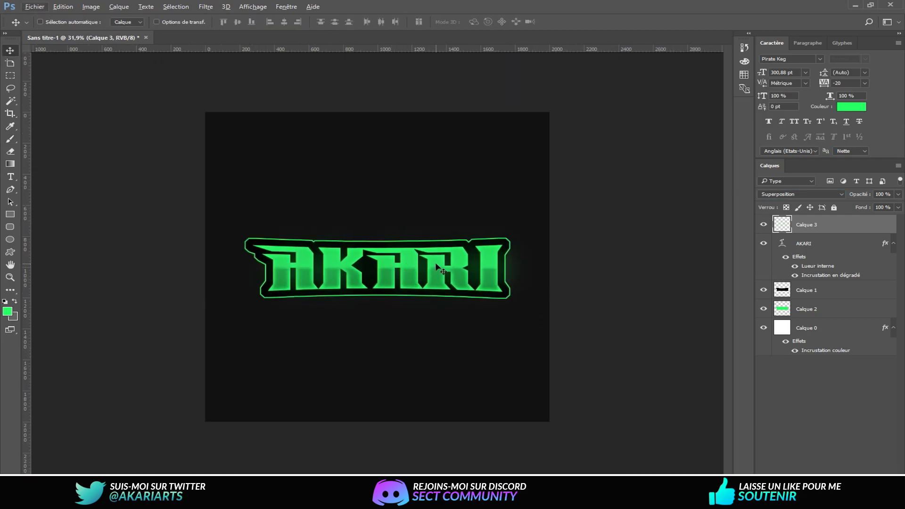